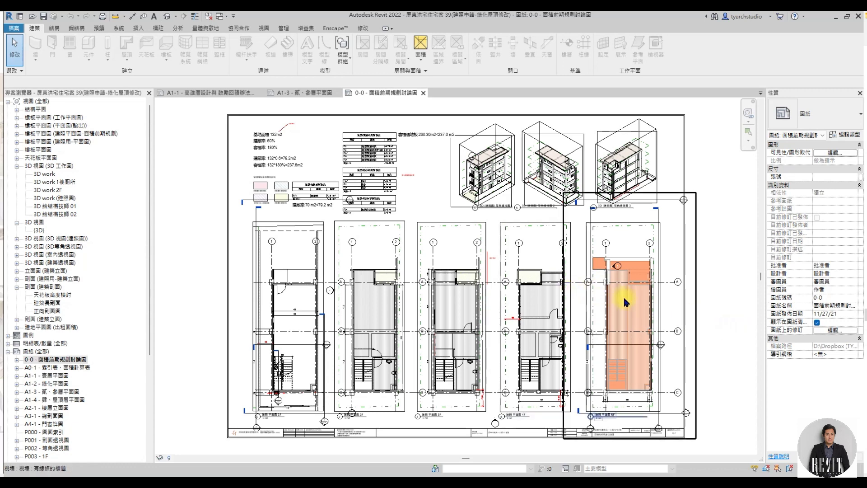
- Zoom in on sheet 0-0 and select its floor-area schedule
scroll(237, 137, "up", 5)
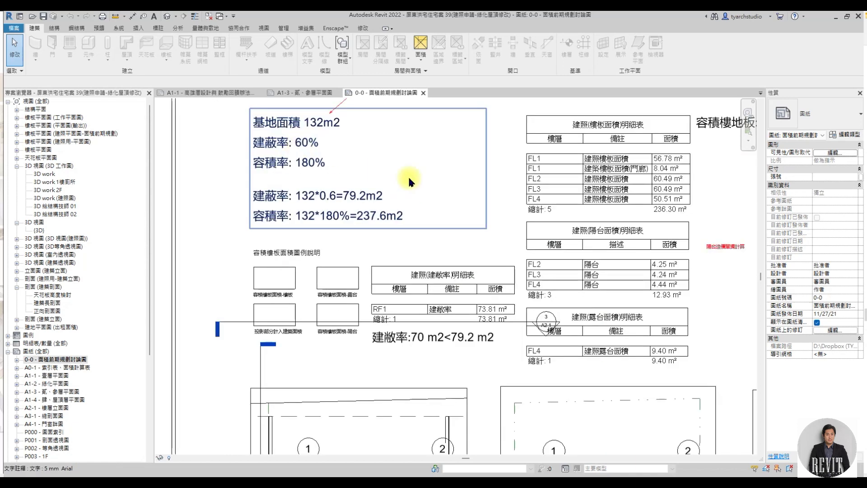
scroll(362, 190, "up", 1)
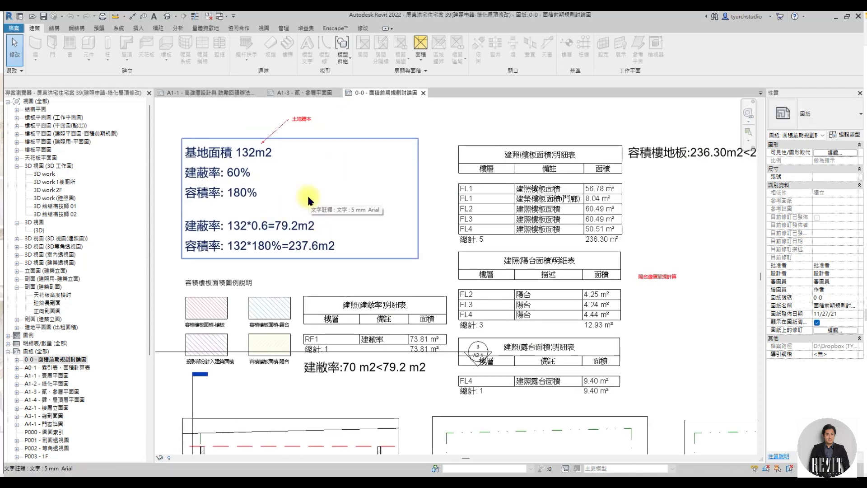
left_click(553, 196)
scroll(424, 185, "down", 2)
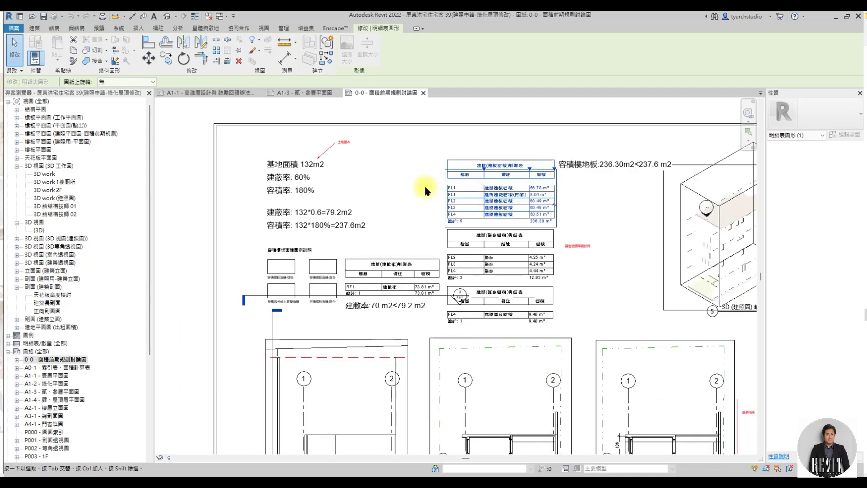
scroll(465, 299, "down", 1)
scroll(364, 322, "up", 2)
scroll(331, 319, "up", 2)
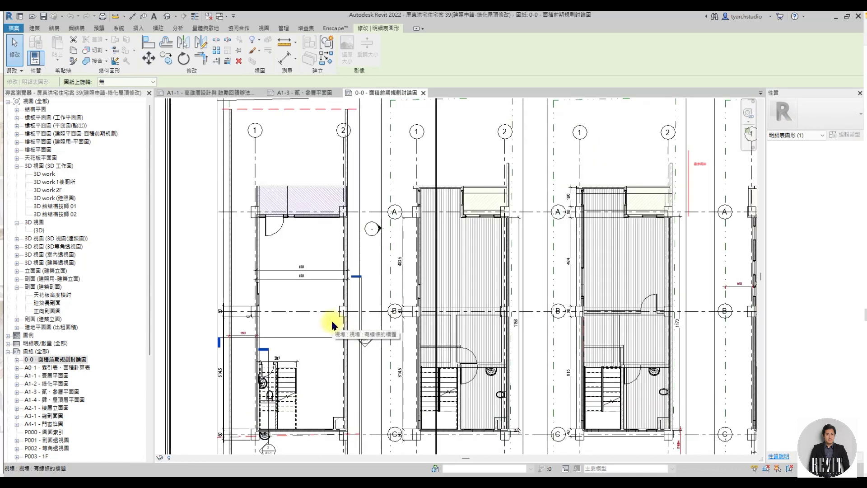
- Pan to the balcony and terrace area schedules, then open sheet A0-1
scroll(376, 322, "down", 1)
scroll(377, 323, "down", 2)
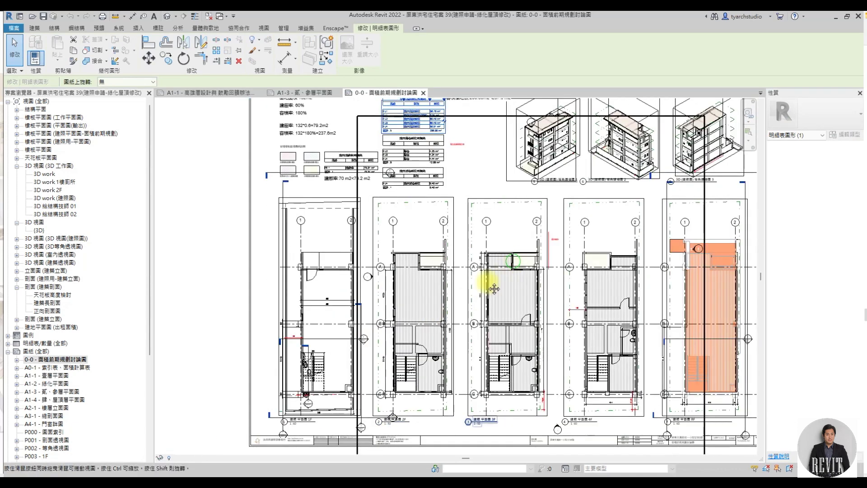
scroll(313, 173, "up", 4)
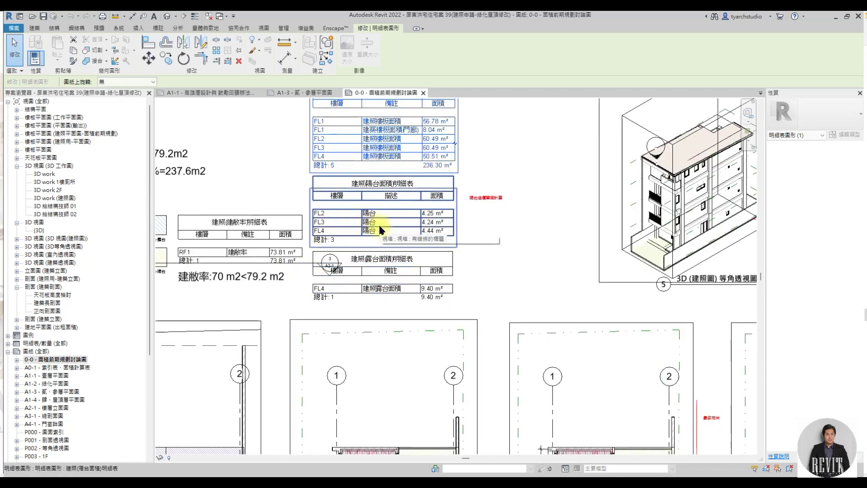
mouse_move(339, 262)
middle_mouse_down()
mouse_move(411, 246)
mouse_move(470, 254)
middle_mouse_up()
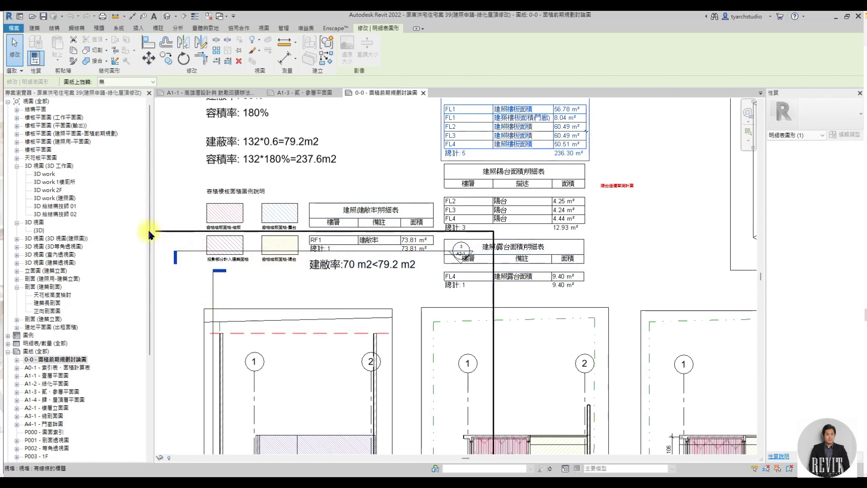
left_click(80, 371)
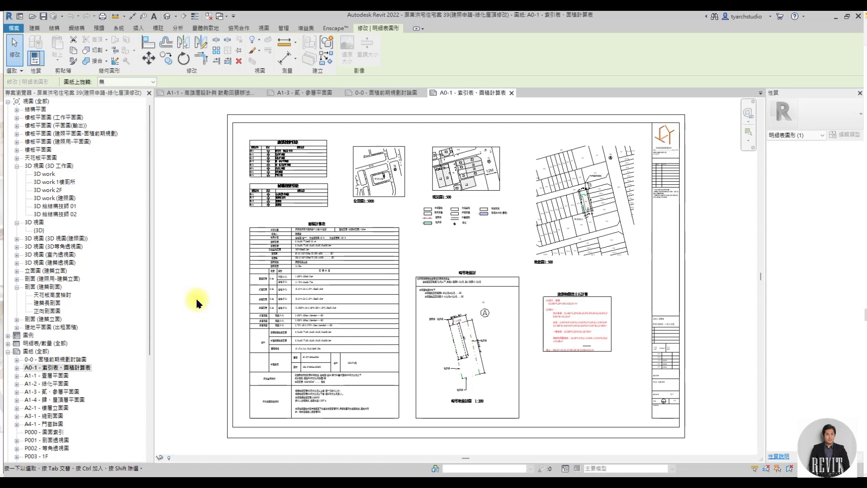
- Open the 建築圖索引表 schedule in its own view, then return to sheet A0-1
scroll(268, 164, "up", 4)
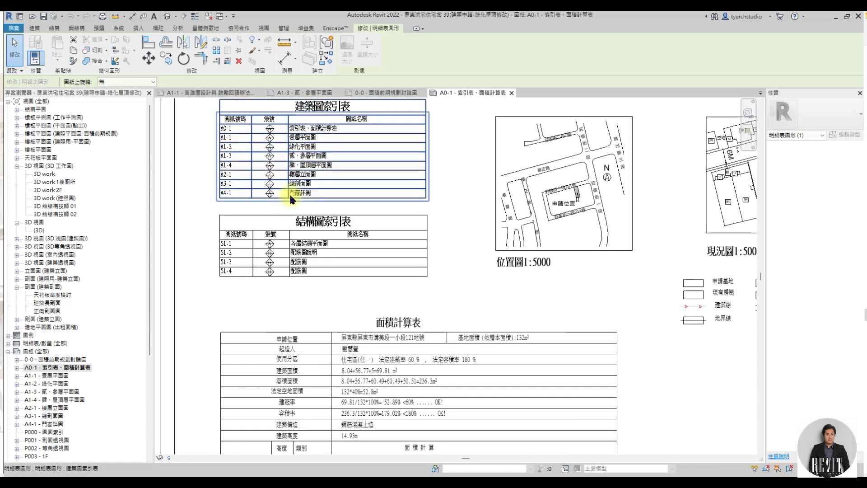
key("Escape")
double_click(340, 126)
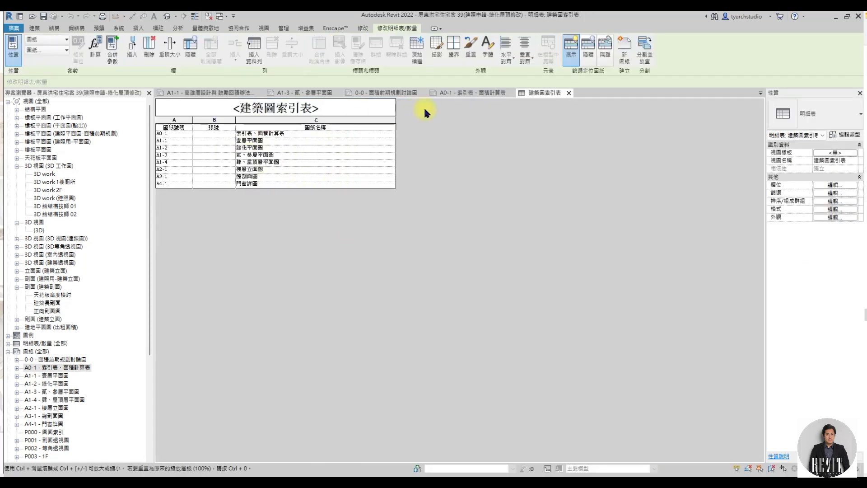
left_click(458, 93)
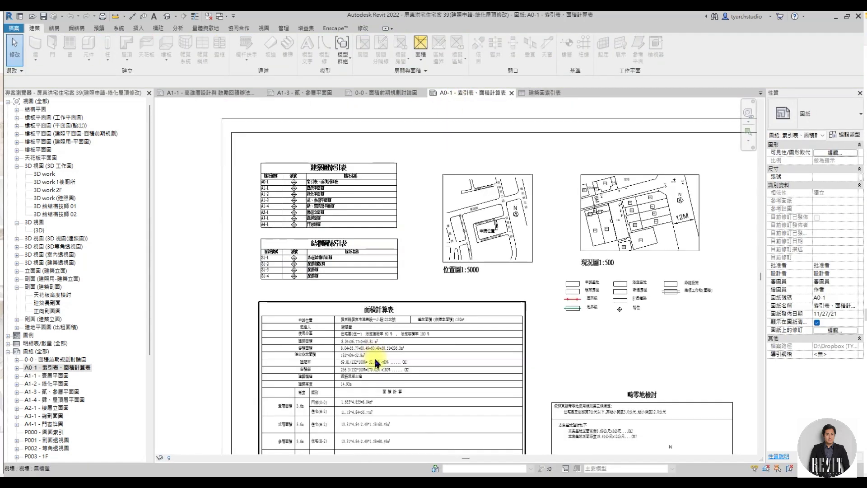
- Activate the 面積計算表 legend, inspect its 容積率 text, then deactivate it
scroll(368, 316, "up", 2)
double_click(359, 275)
scroll(353, 262, "up", 3)
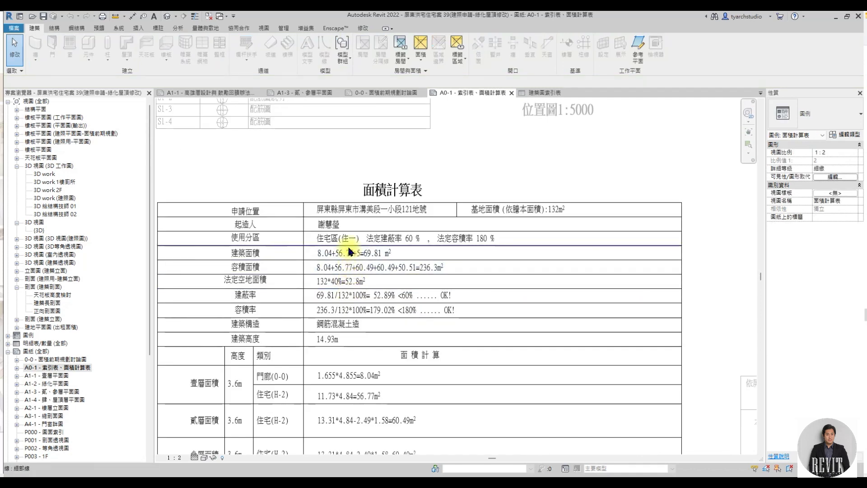
left_click(344, 311)
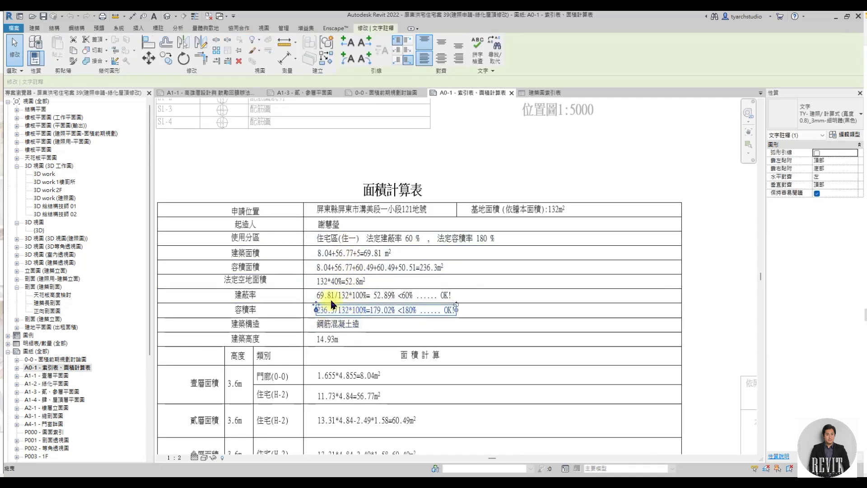
key("Escape")
scroll(283, 205, "down", 1)
scroll(317, 190, "down", 1)
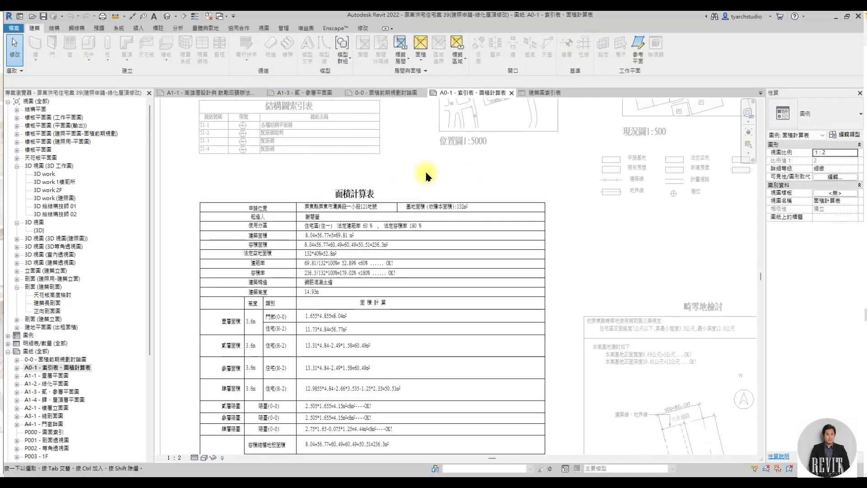
right_click(424, 170)
left_click(445, 212)
- Activate and then deactivate the site-plan symbol legend
scroll(343, 298, "down", 2)
scroll(403, 271, "up", 3)
double_click(404, 253)
scroll(425, 247, "up", 2)
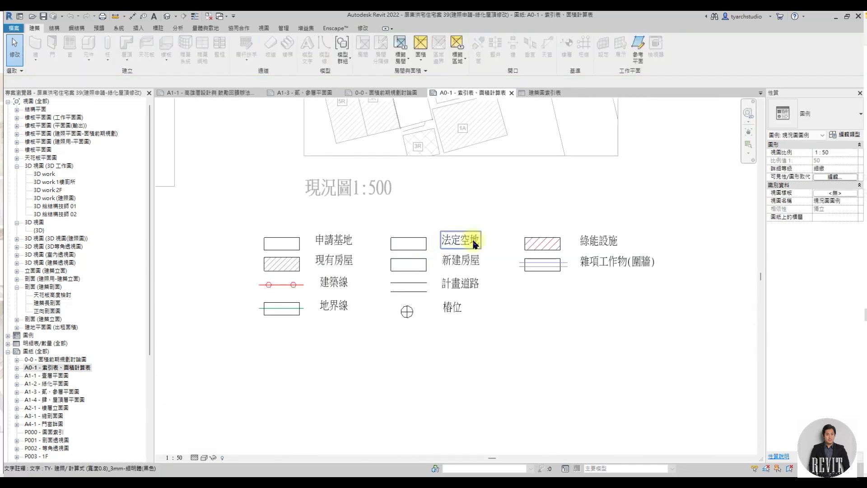
right_click(474, 200)
left_click(496, 244)
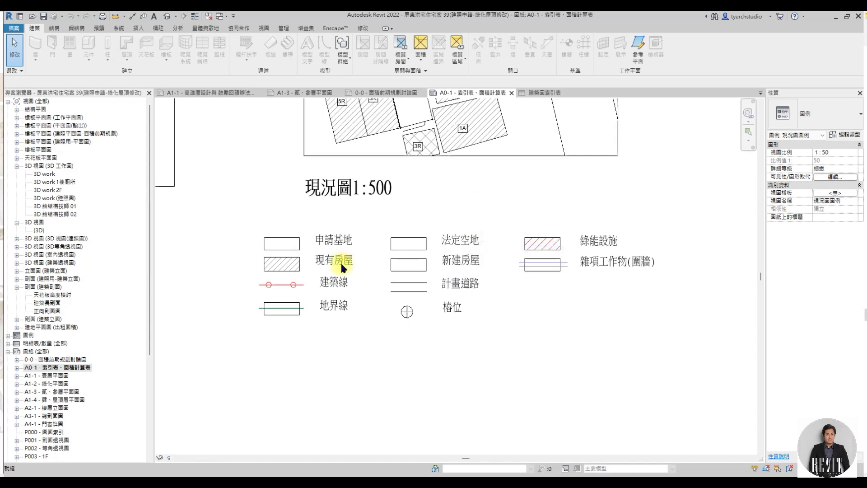
- Zoom in on the 畸零地檢討圖 legend, activating it and then deactivating it
scroll(501, 256, "down", 4)
scroll(479, 293, "up", 1)
scroll(429, 316, "up", 2)
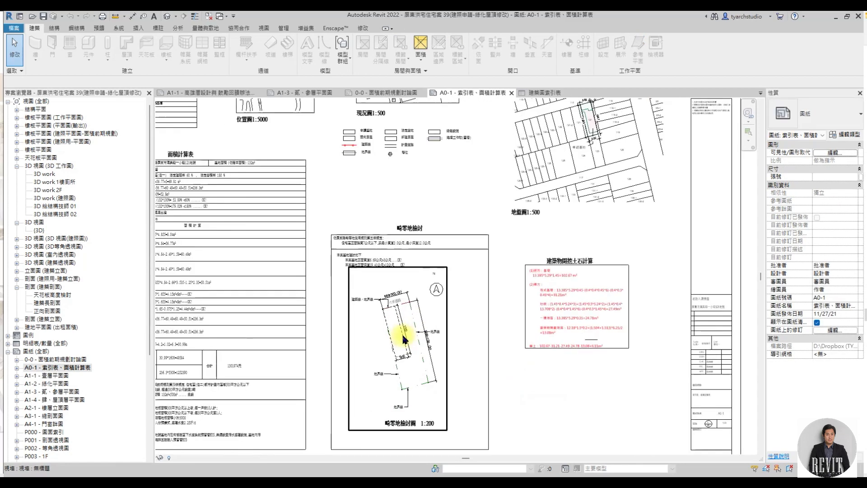
scroll(397, 334, "up", 2)
scroll(404, 312, "up", 1)
double_click(404, 309)
scroll(397, 312, "up", 2)
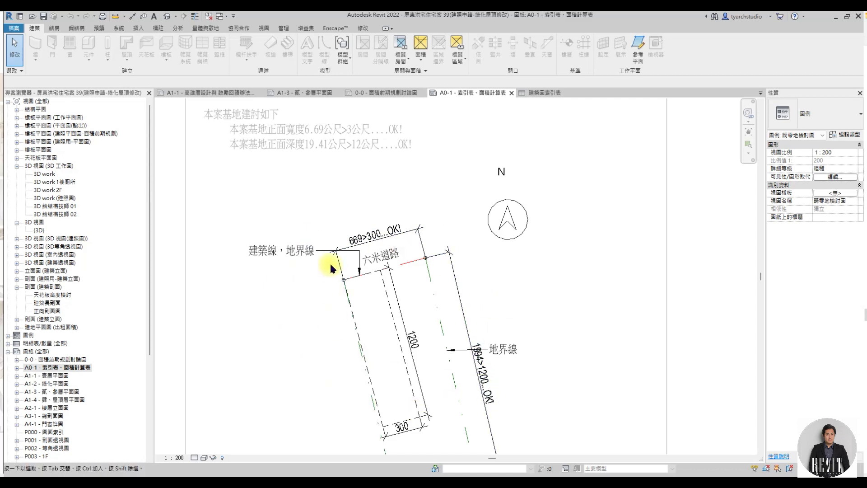
scroll(331, 266, "down", 2)
right_click(448, 255)
left_click(470, 289)
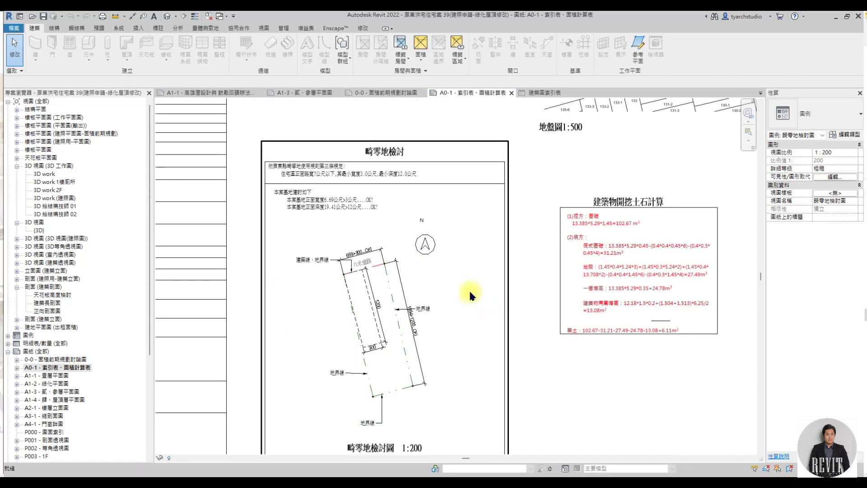
- Bring the excavation earthwork calculation viewport into view and activate it
left_click(551, 277)
scroll(552, 277, "up", 1)
middle_click_drag(551, 277, 426, 280)
double_click(426, 280)
scroll(421, 255, "up", 2)
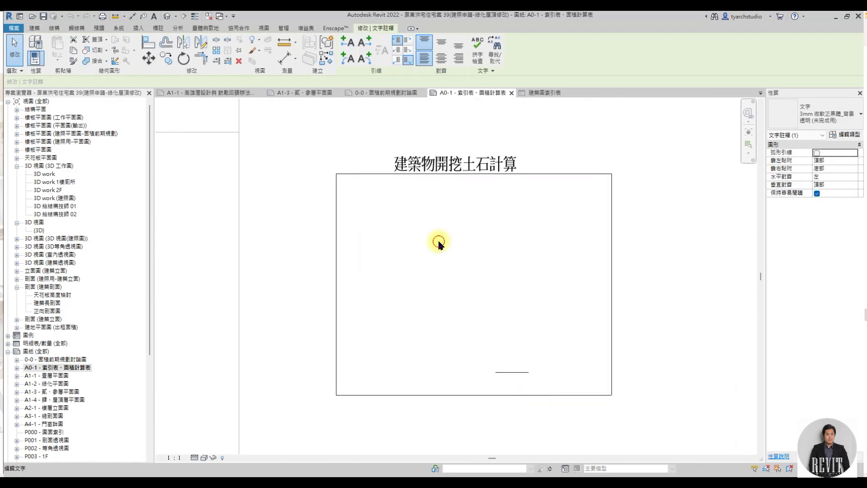
- Edit the excavation note at its 102.67 m³ line, finish editing, then open sheet A1-1
double_click(439, 241)
left_click(530, 204)
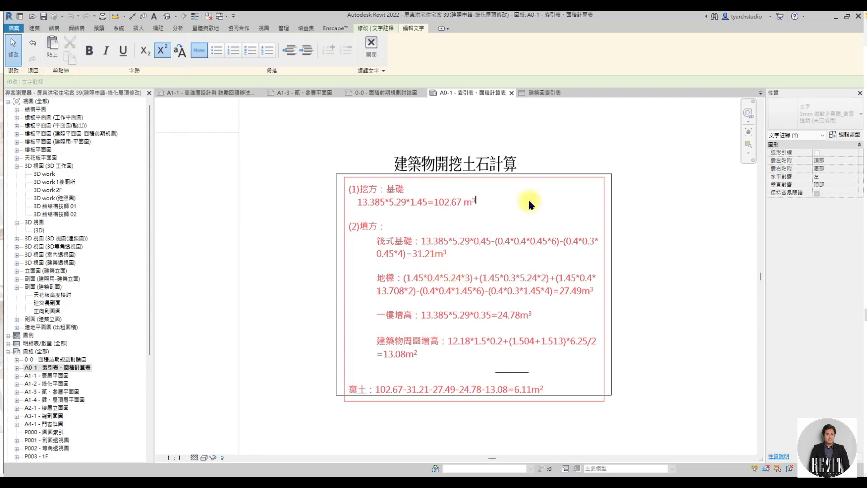
right_click(638, 189)
left_click(639, 232)
left_click(242, 260)
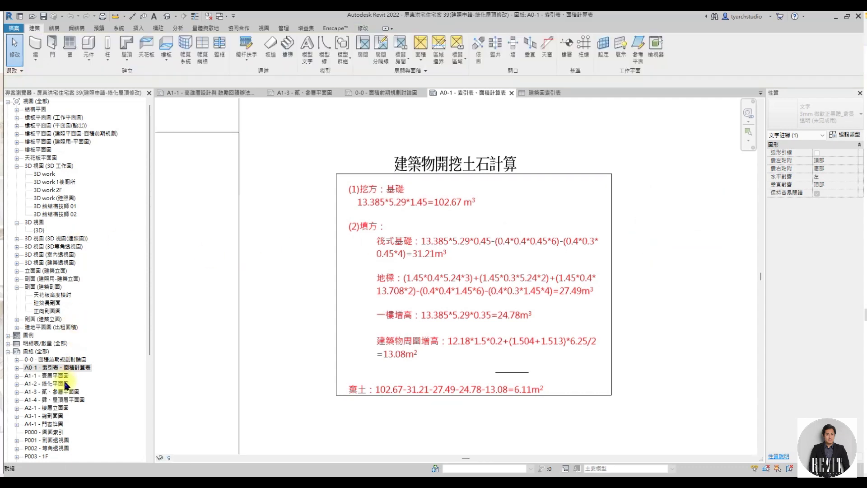
double_click(46, 375)
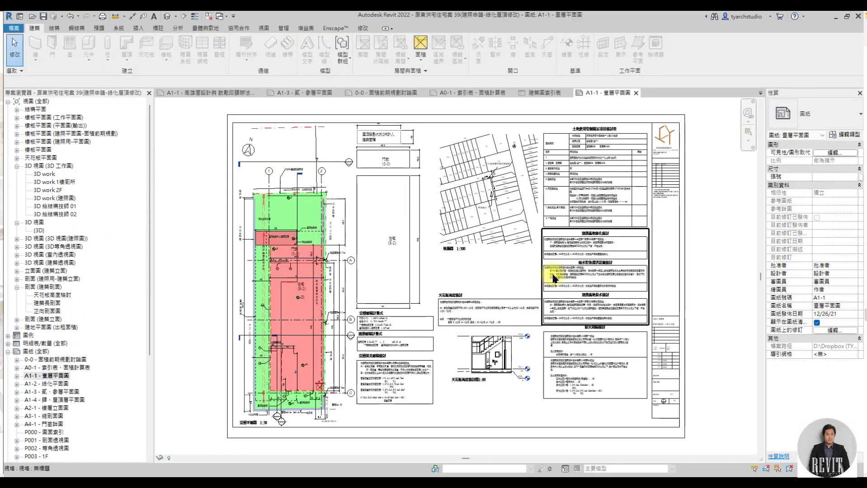
scroll(310, 305, "up", 3)
scroll(318, 300, "up", 3)
double_click(317, 300)
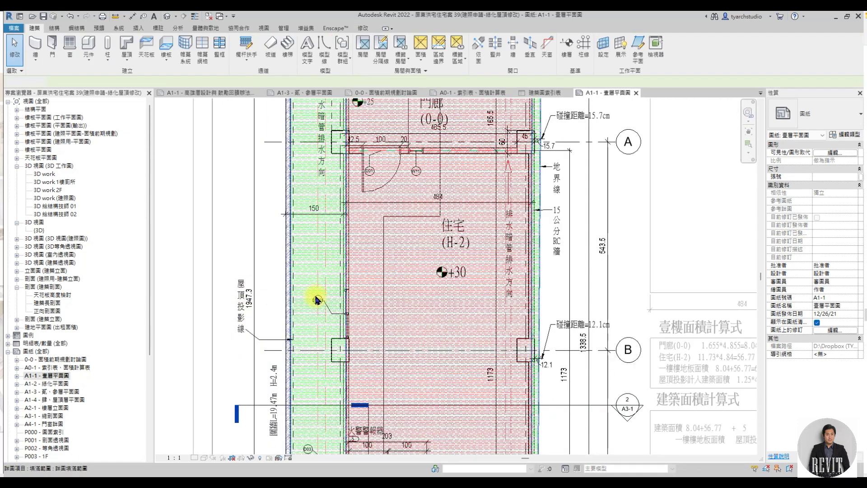
left_click(387, 280)
scroll(319, 275, "down", 1)
left_click(319, 276)
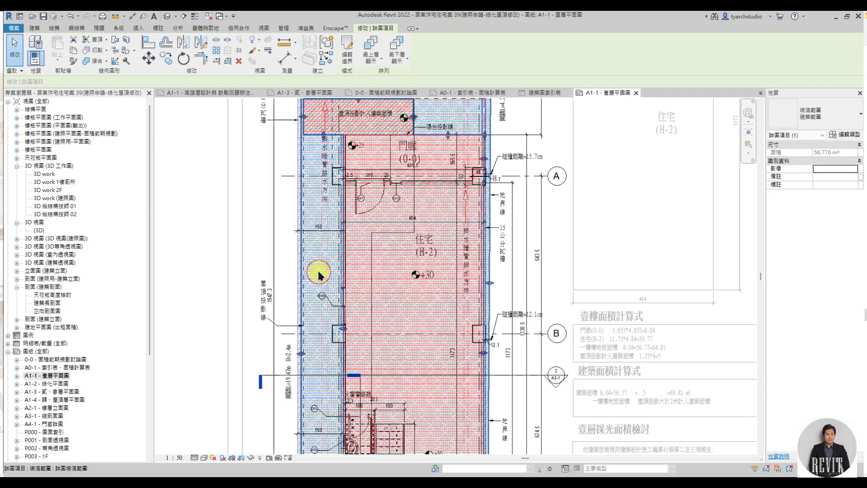
scroll(333, 297, "down", 1)
key("Escape")
scroll(458, 225, "up", 2)
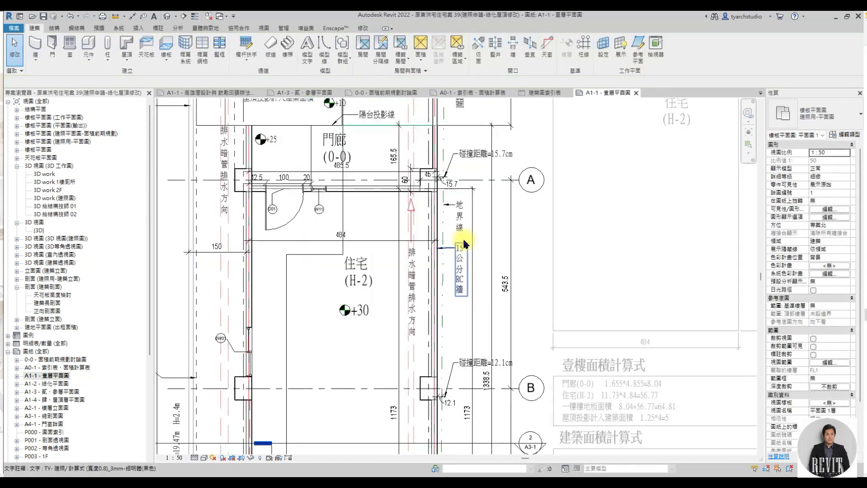
left_click(460, 262)
scroll(460, 266, "up", 2)
scroll(463, 271, "up", 1)
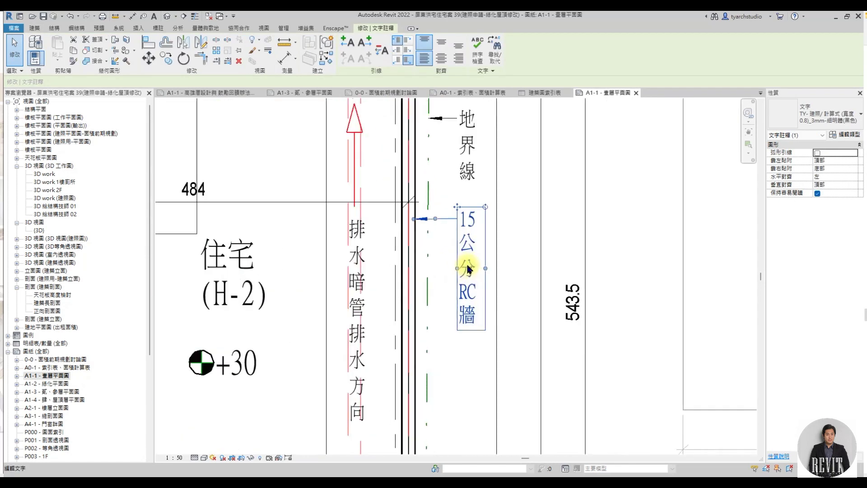
scroll(466, 277, "up", 1)
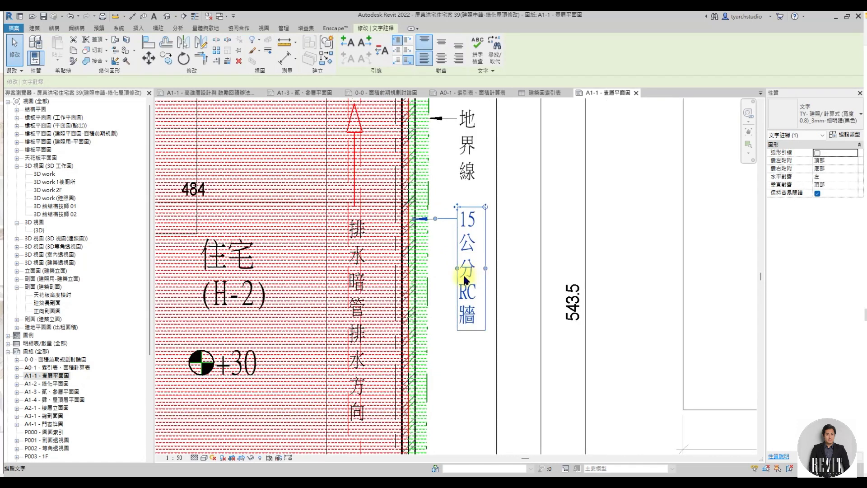
left_click(838, 137)
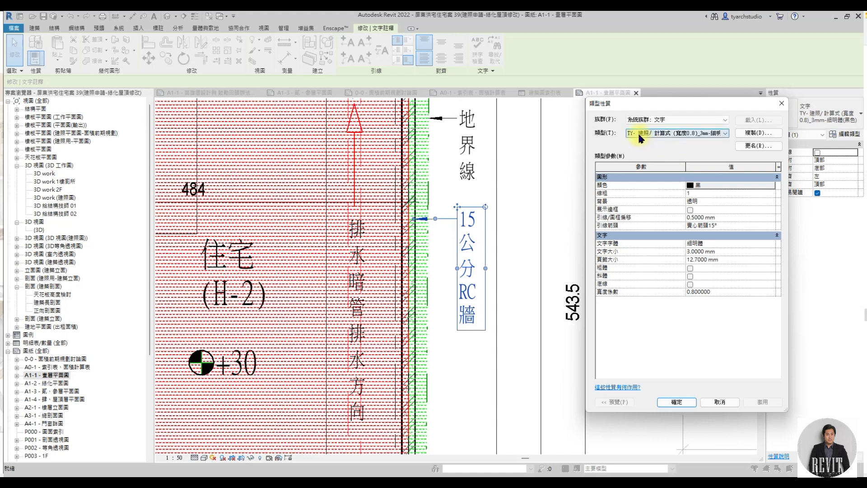
left_click(723, 132)
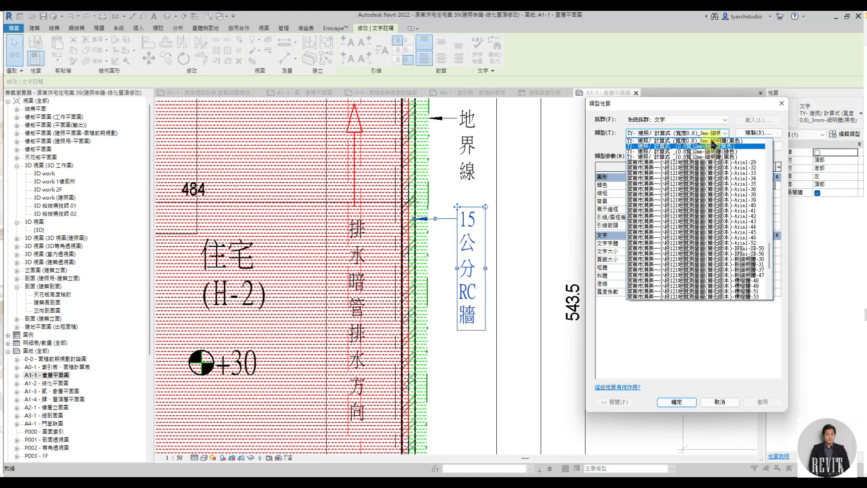
left_click(701, 108)
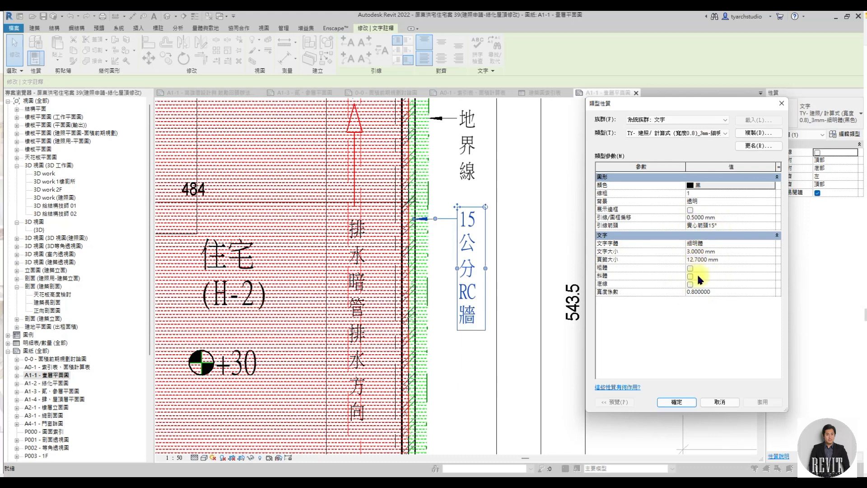
left_click(720, 402)
key("Escape")
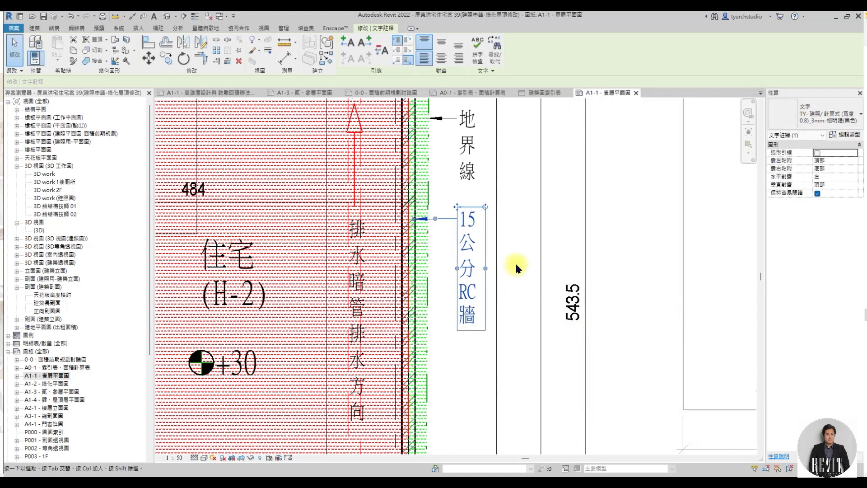
scroll(516, 263, "down", 3)
scroll(504, 258, "down", 3)
right_click(403, 227)
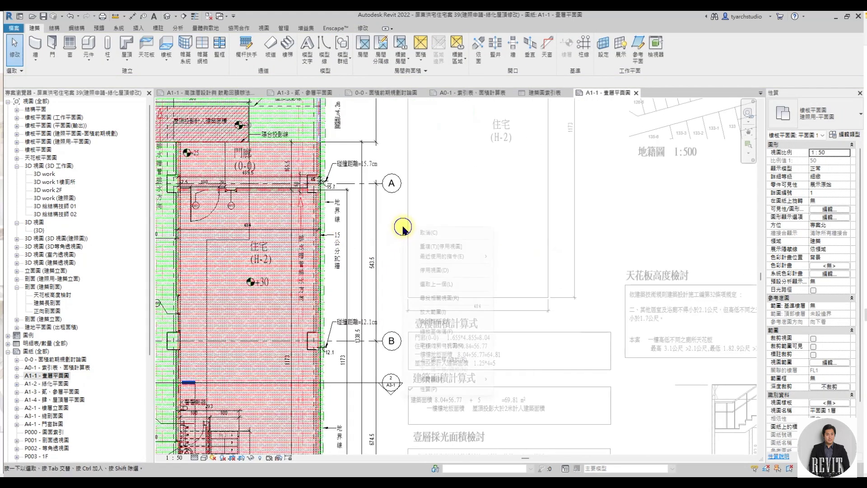
- Leave the floor-plan viewport and pan to the ceiling-height detail
left_click(420, 270)
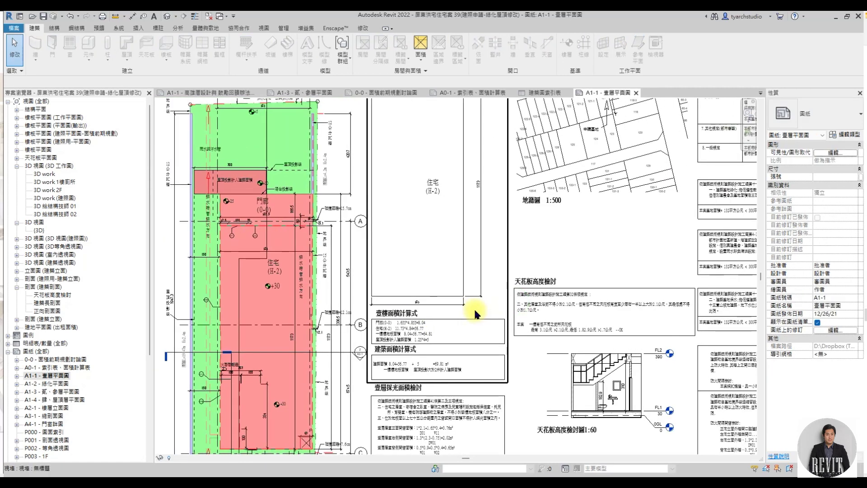
middle_click_drag(532, 362, 427, 313)
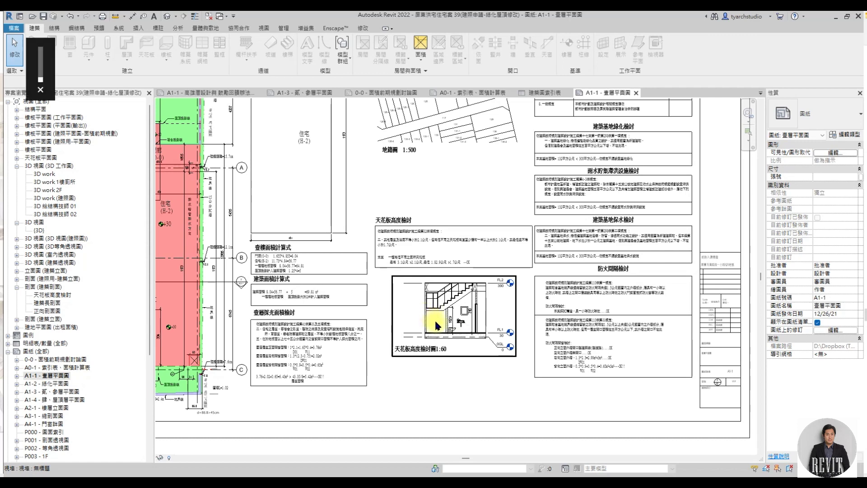
scroll(427, 313, "up", 5)
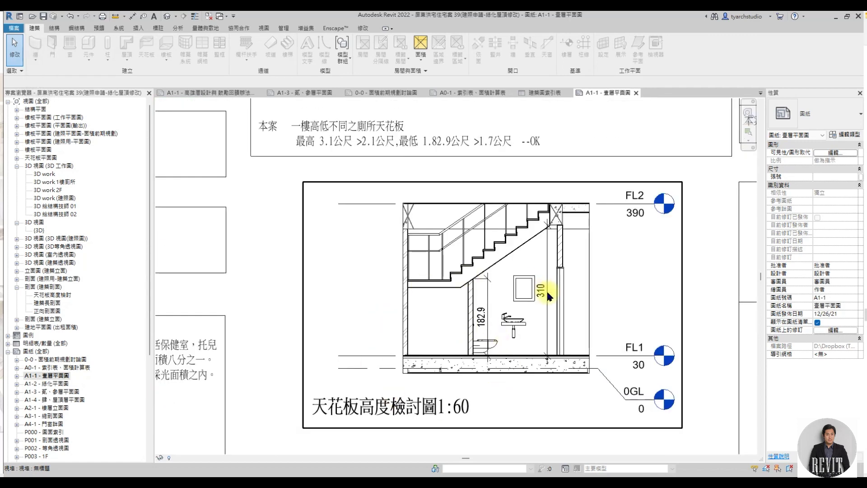
- Activate and deactivate the 1:60 天花板高度檢討圖 section, then zoom out
double_click(504, 283)
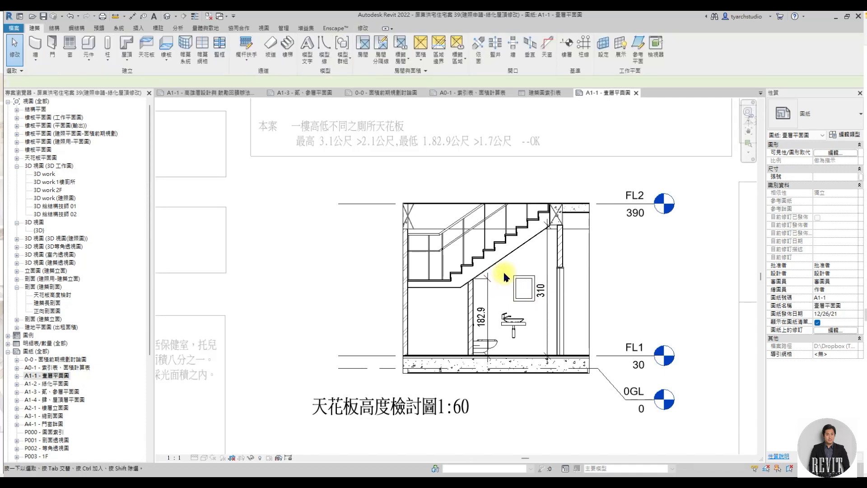
right_click(581, 247)
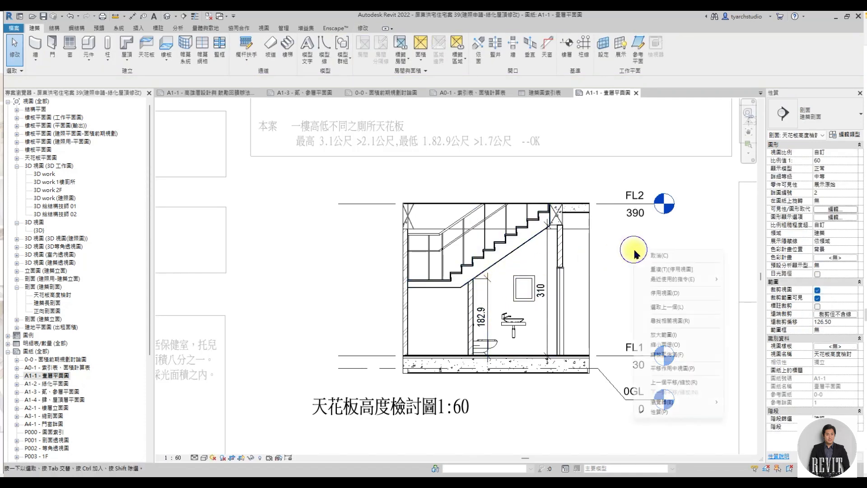
left_click(594, 287)
scroll(510, 319, "down", 2)
scroll(530, 305, "down", 2)
scroll(457, 339, "down", 2)
scroll(370, 320, "down", 1)
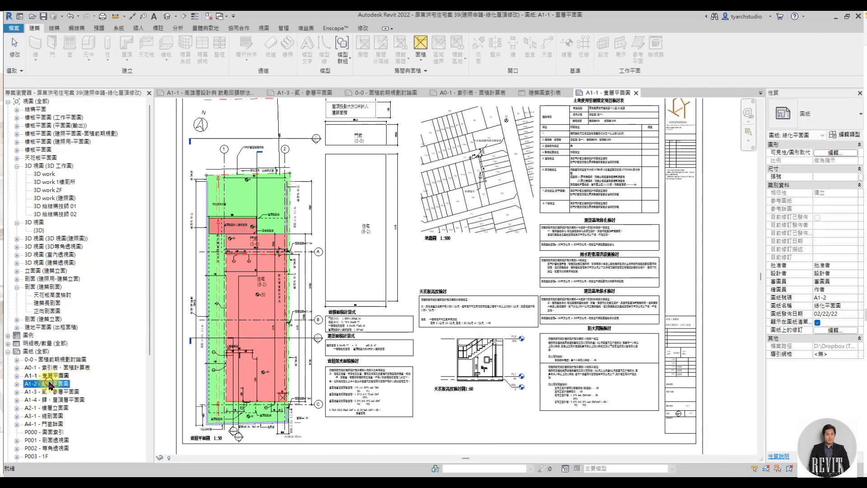
- Open sheet A1-2 綠化平面圖 and zoom in on its plan
double_click(47, 383)
scroll(404, 313, "down", 2)
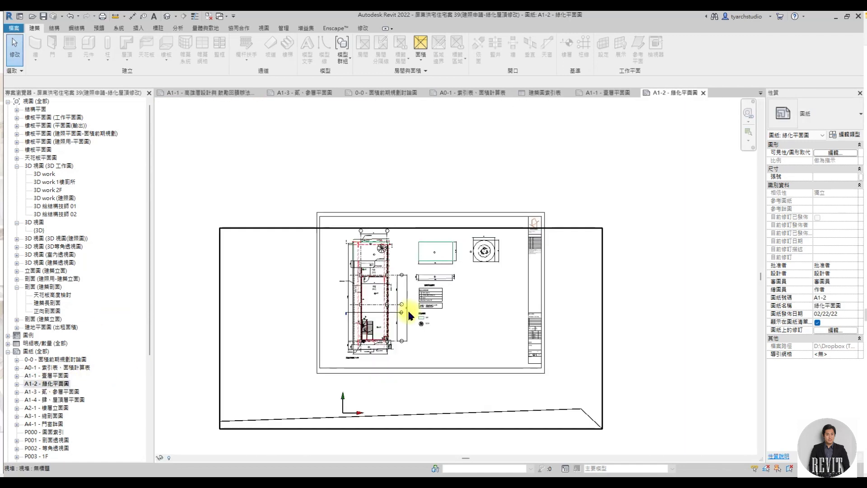
scroll(354, 234, "up", 2)
scroll(348, 229, "up", 2)
scroll(348, 228, "up", 2)
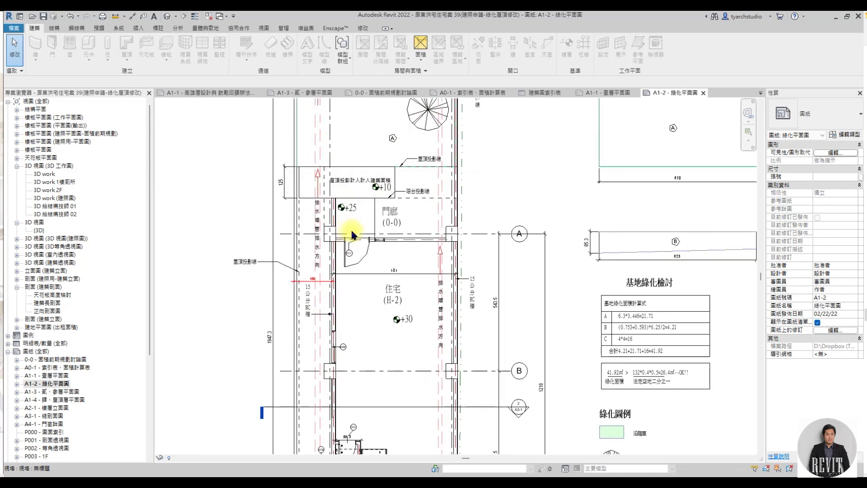
scroll(353, 235, "up", 1)
scroll(377, 208, "down", 2)
scroll(326, 267, "up", 2)
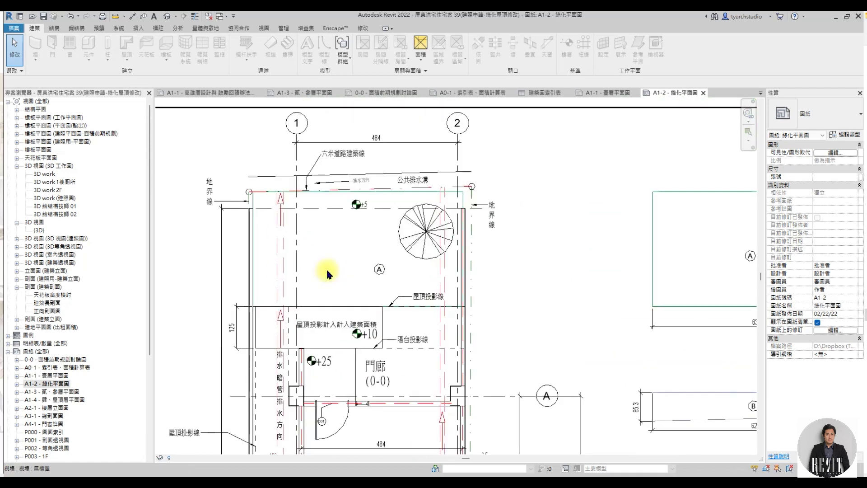
scroll(327, 267, "up", 1)
scroll(356, 222, "up", 1)
- Activate the green-area plan viewport and select the red dashed line near +5
double_click(355, 210)
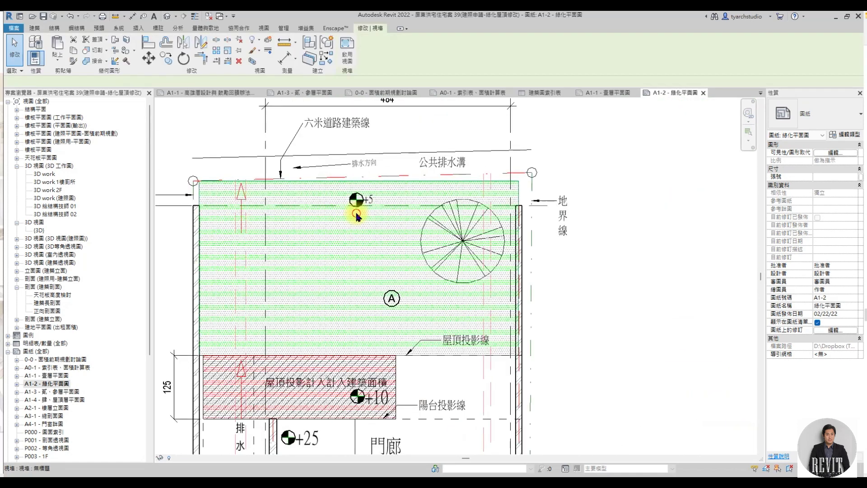
scroll(367, 206, "up", 1)
left_click(367, 205)
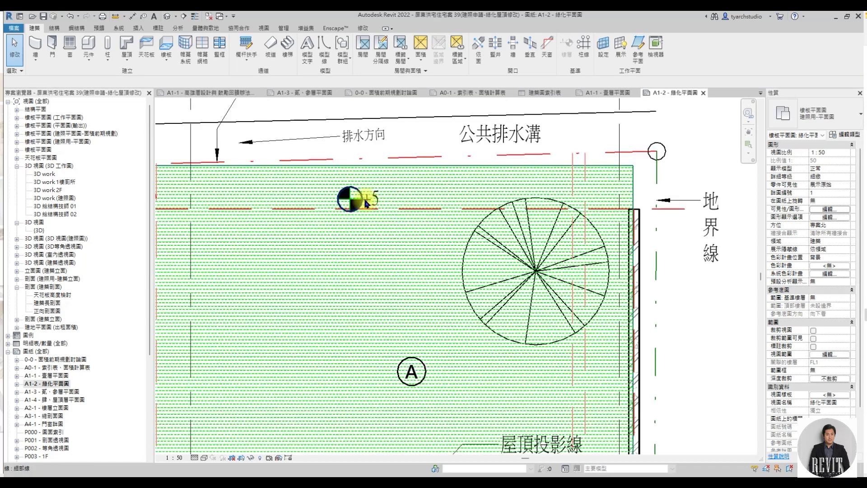
scroll(366, 203, "up", 1)
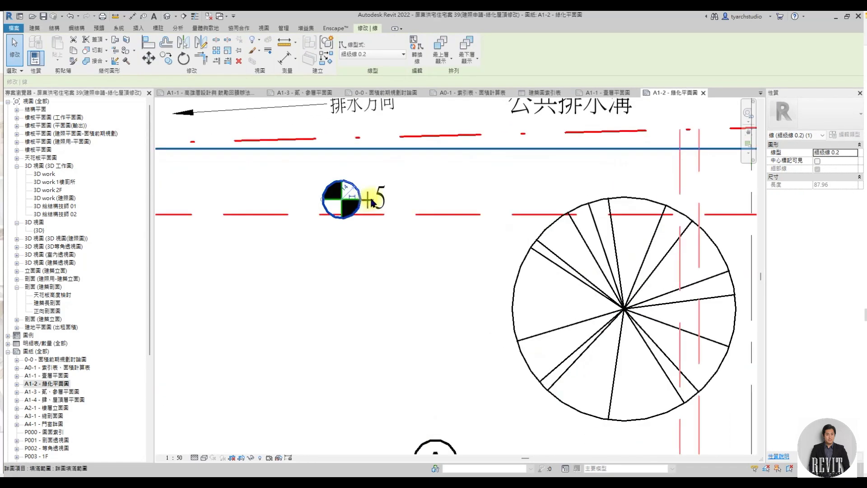
scroll(364, 209, "down", 3)
right_click(565, 166)
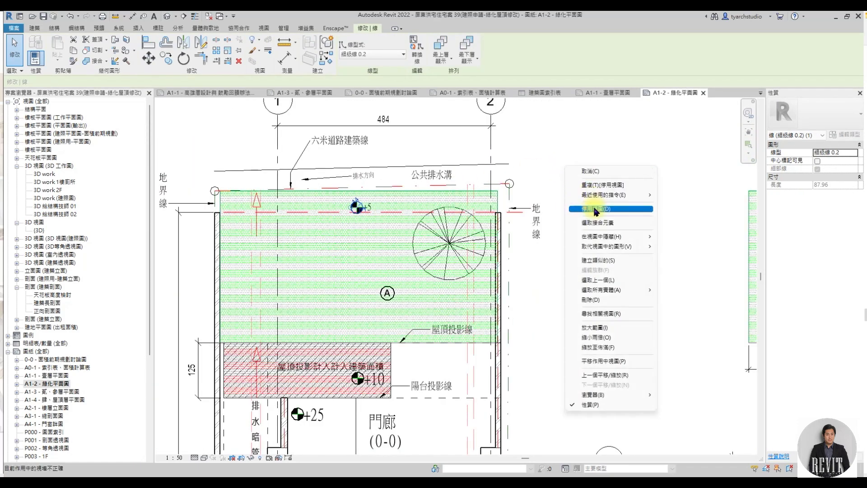
- Leave A1-2's viewport, open sheet A1-3, and activate its left floor-plan viewport
left_click(587, 188)
double_click(63, 391)
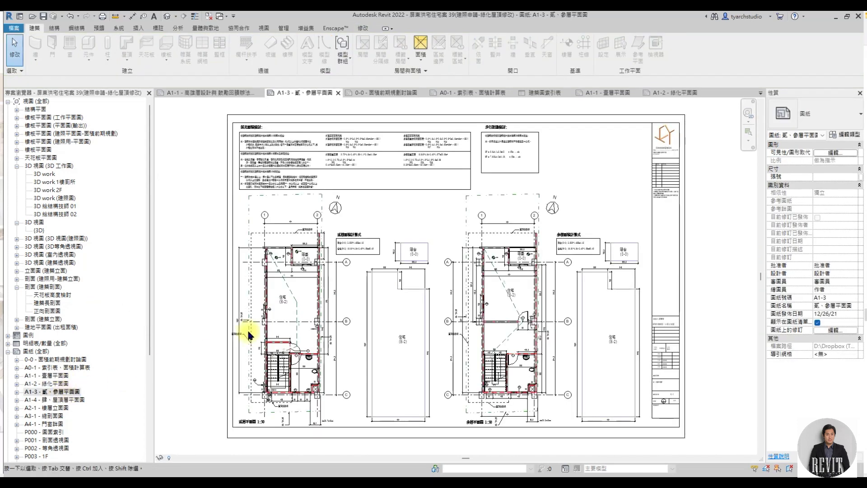
double_click(310, 311)
scroll(306, 312, "up", 2)
double_click(305, 314)
scroll(262, 247, "up", 4)
- Inspect the dashed diagonal 560 line and balcony wall, then deactivate the plan viewport
left_click(277, 274)
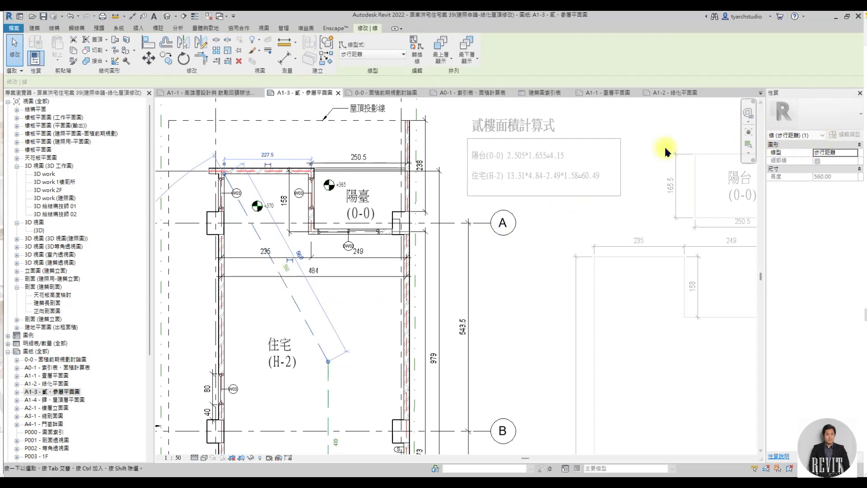
left_click(379, 311)
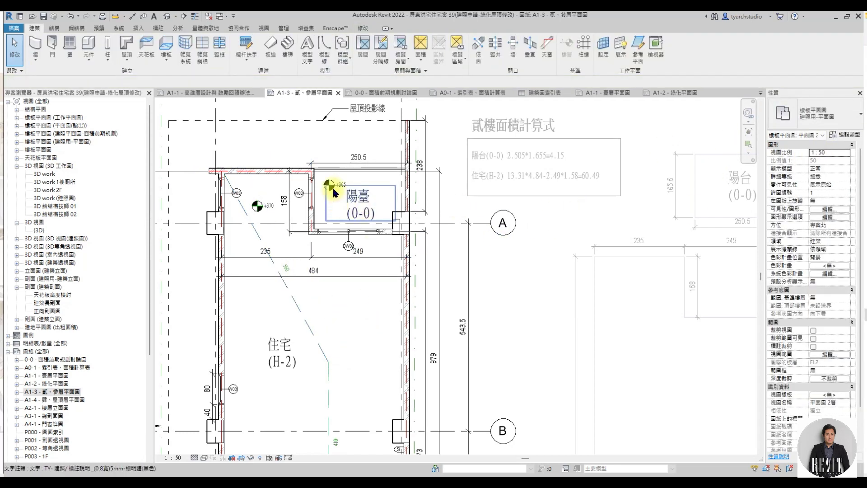
scroll(331, 182, "up", 2)
scroll(335, 253, "down", 2)
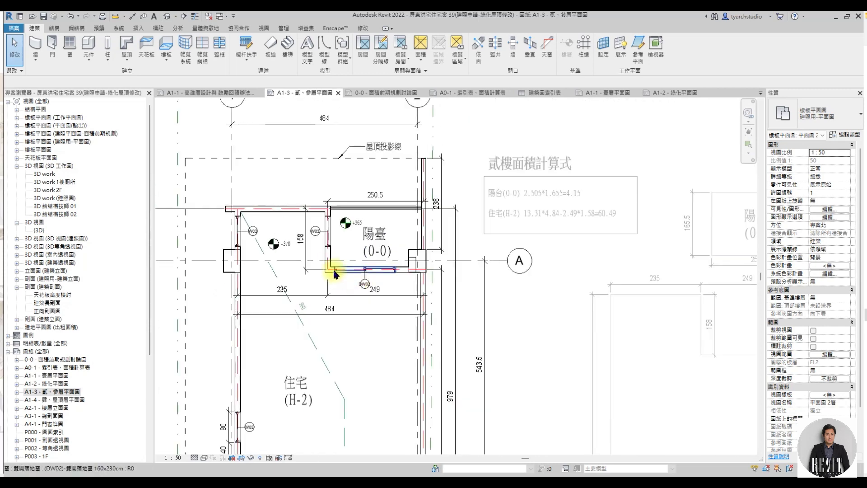
scroll(333, 262, "up", 2)
left_click(332, 259)
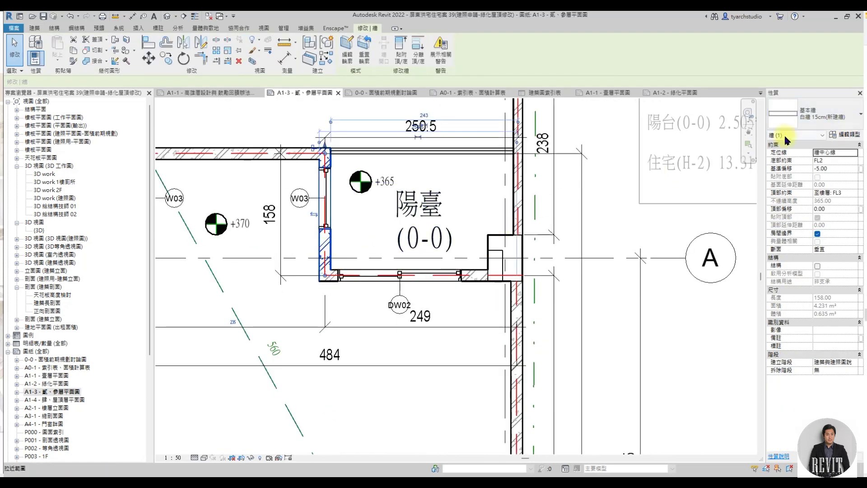
scroll(443, 237, "down", 2)
left_click(542, 221)
right_click(527, 191)
left_click(550, 247)
- Select the building-regulations and window-area calculation notes, then step out of the viewport
scroll(452, 285, "down", 3)
scroll(442, 310, "up", 1)
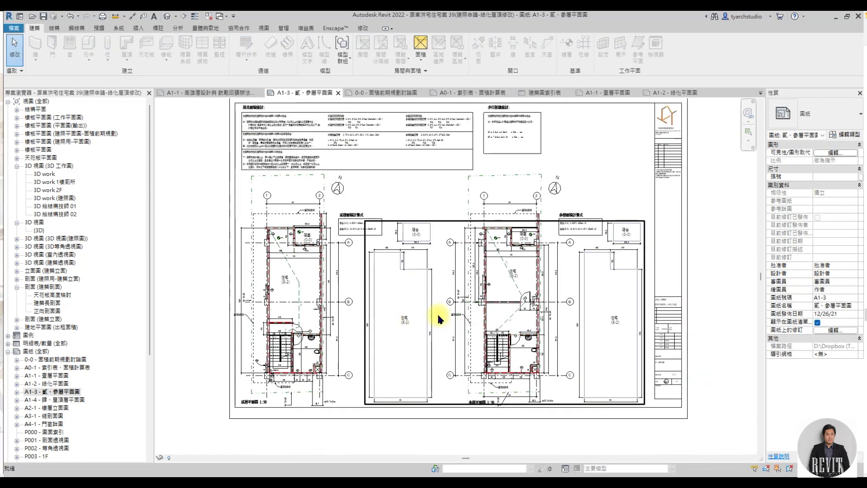
scroll(271, 140, "up", 3)
scroll(261, 131, "up", 2)
scroll(257, 190, "up", 1)
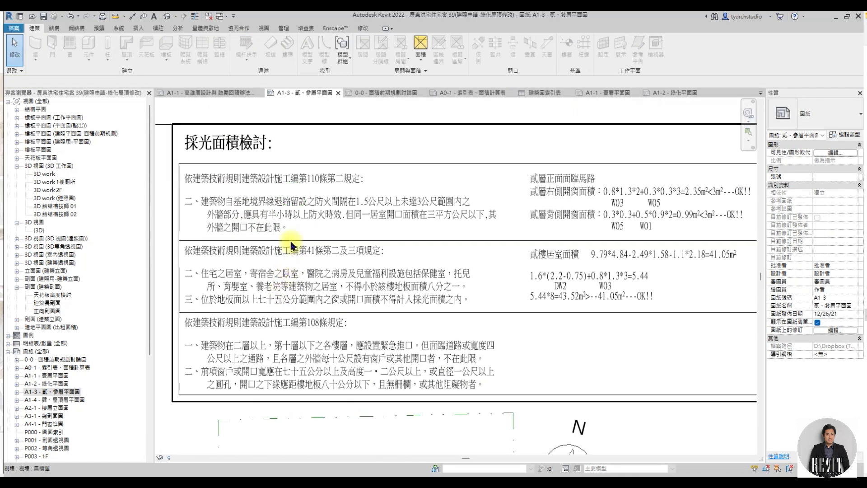
left_click(256, 201)
left_click(257, 201)
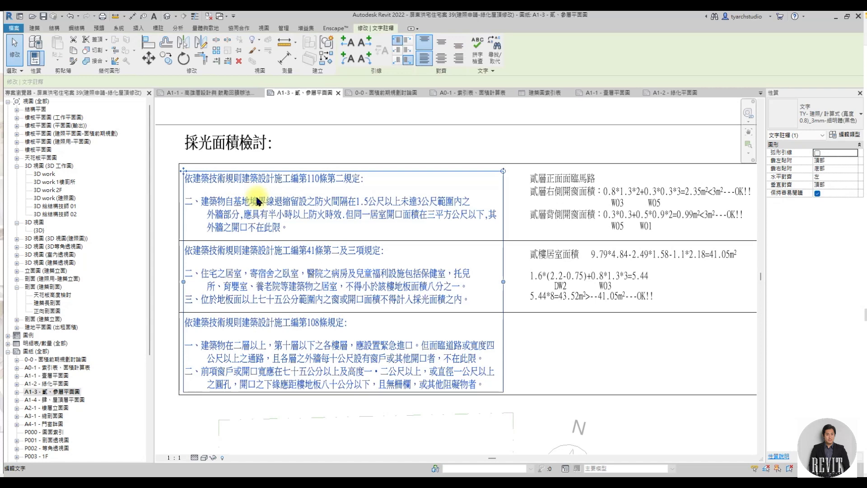
left_click(605, 194)
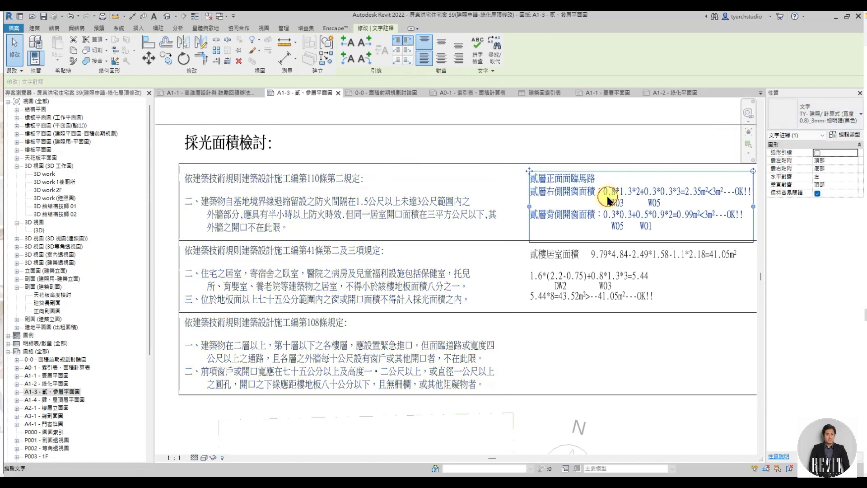
right_click(358, 131)
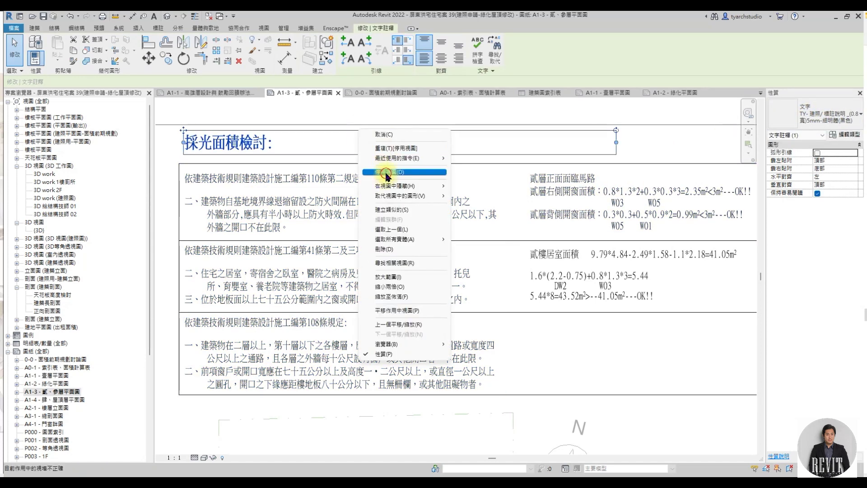
left_click(386, 173)
- Open sheet A1-4, activate its floor-area plan, and select the area filled regions
double_click(54, 399)
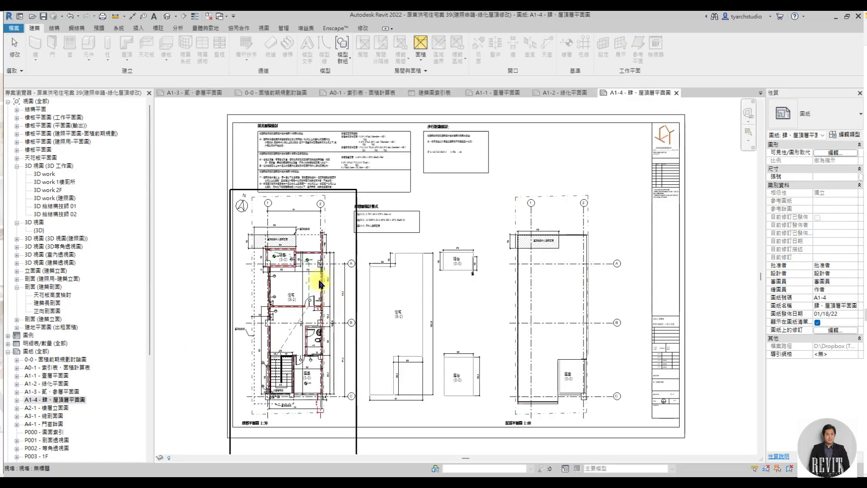
scroll(304, 294, "up", 2)
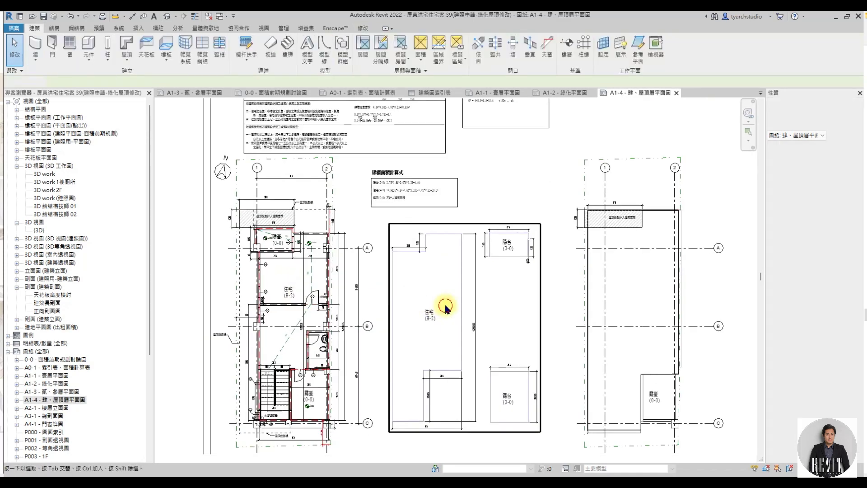
double_click(446, 309)
scroll(407, 262, "up", 2)
left_click(350, 251)
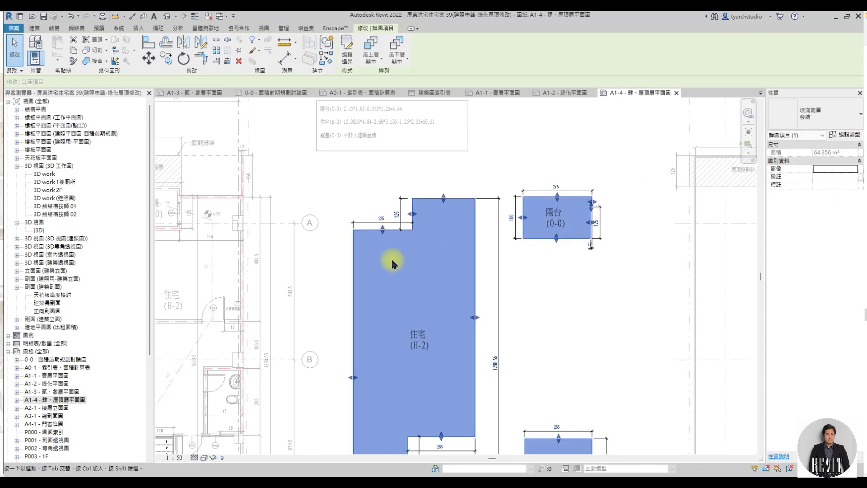
- Deactivate A1-4's plan viewport and open elevation sheet A2-1
scroll(209, 266, "down", 3)
scroll(445, 243, "up", 1)
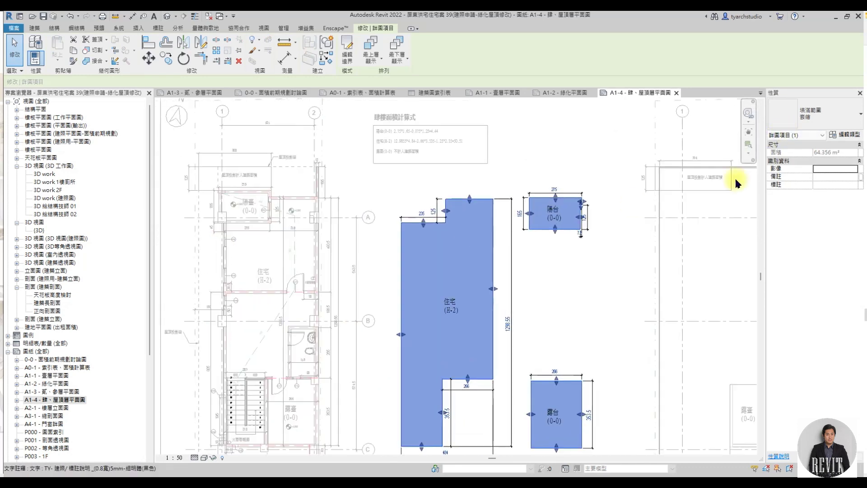
right_click(528, 157)
left_click(547, 198)
scroll(60, 407, "down", 2)
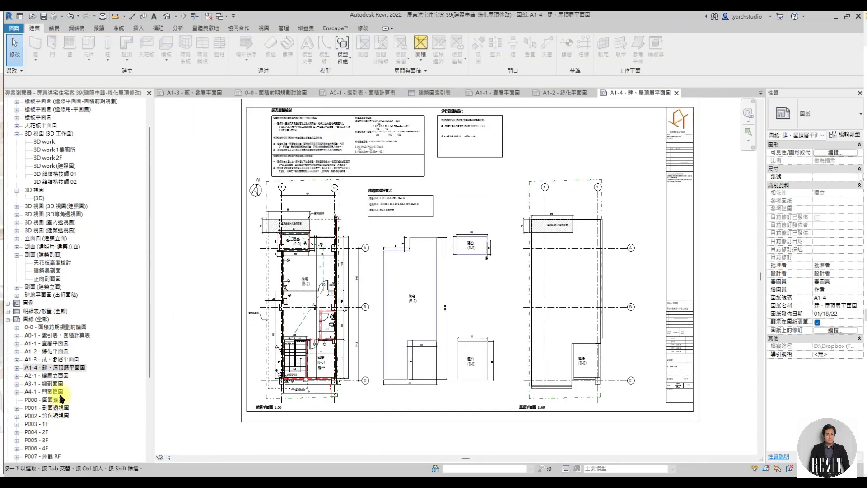
double_click(57, 377)
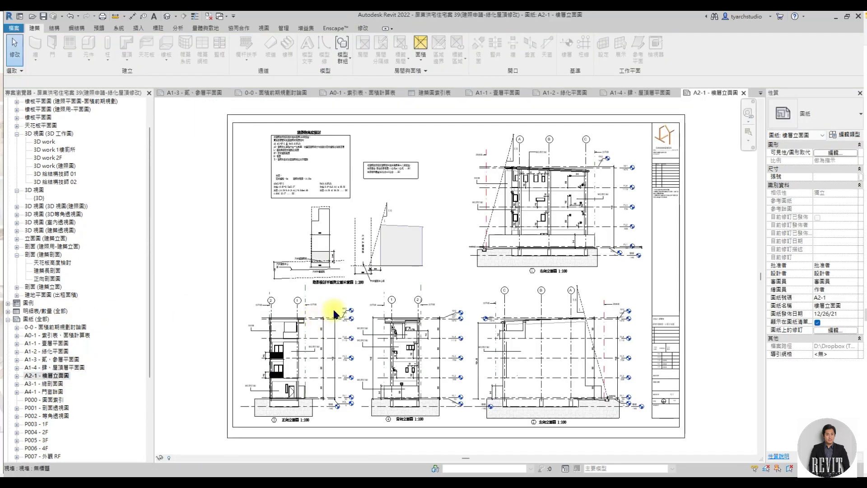
- Activate the shadow-study viewport, select its hatched shadow region, then deactivate it
scroll(295, 267, "up", 3)
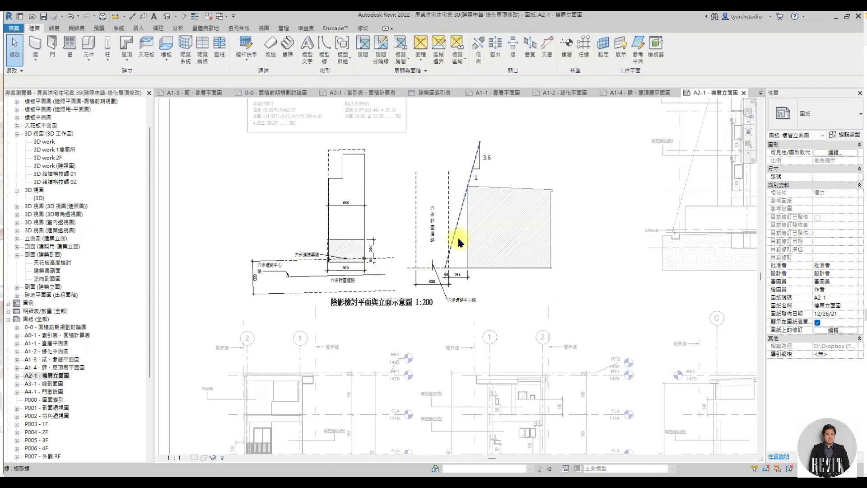
double_click(457, 236)
scroll(462, 217, "up", 3)
scroll(471, 225, "down", 3)
scroll(481, 256, "up", 1)
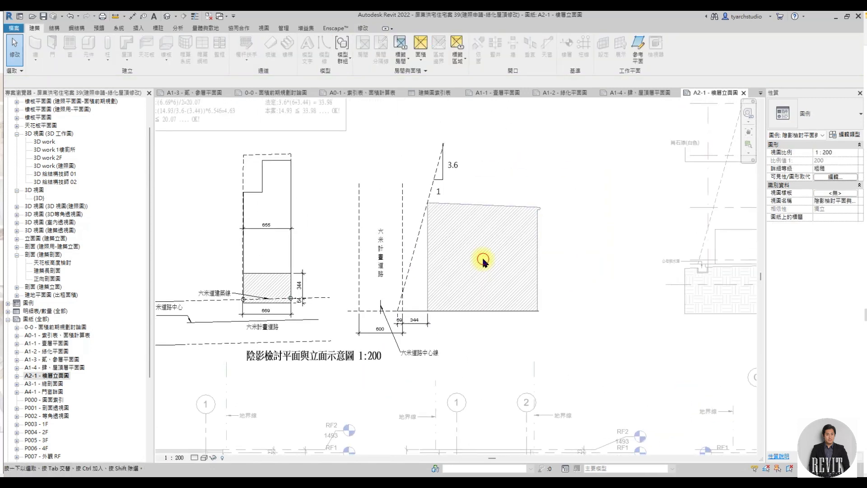
left_click(540, 251)
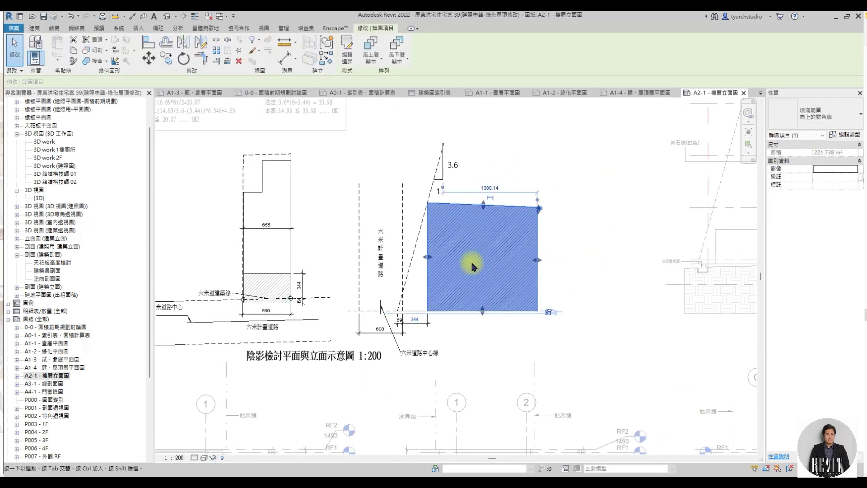
left_click(520, 175)
scroll(475, 257, "down", 2)
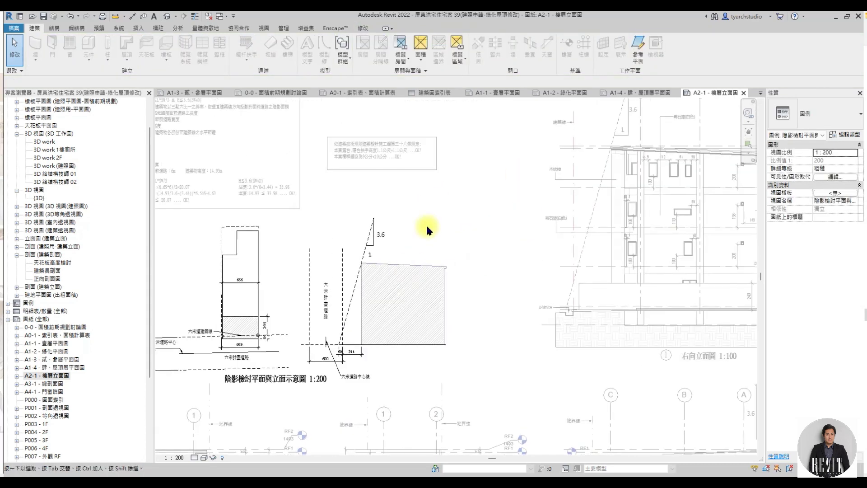
right_click(483, 188)
left_click(519, 227)
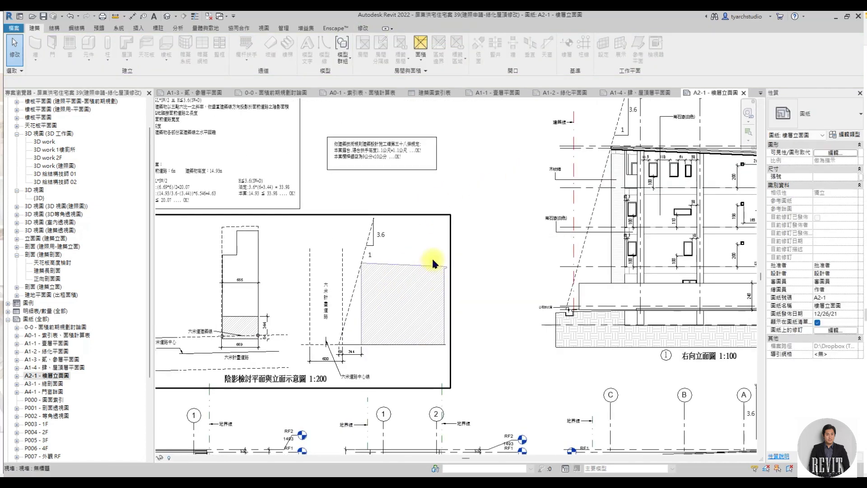
- Zoom to the 右向立面圖 elevation and activate its viewport
scroll(451, 266, "down", 2)
scroll(515, 253, "up", 4)
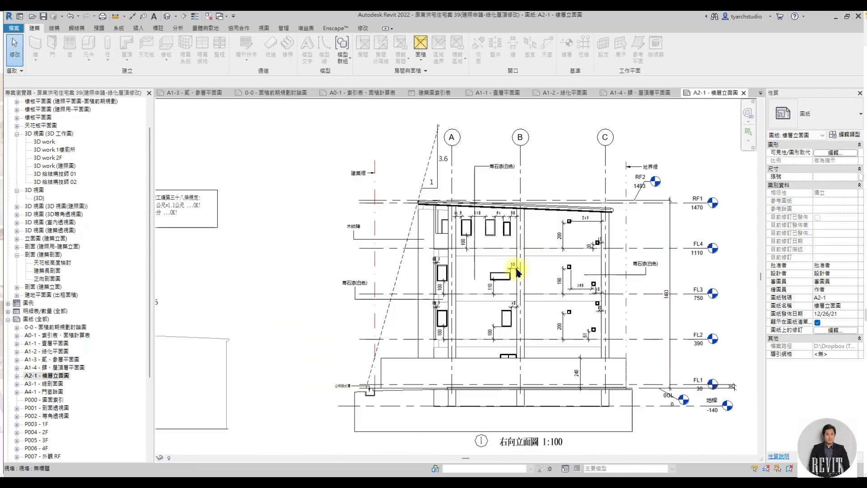
scroll(566, 280, "up", 1)
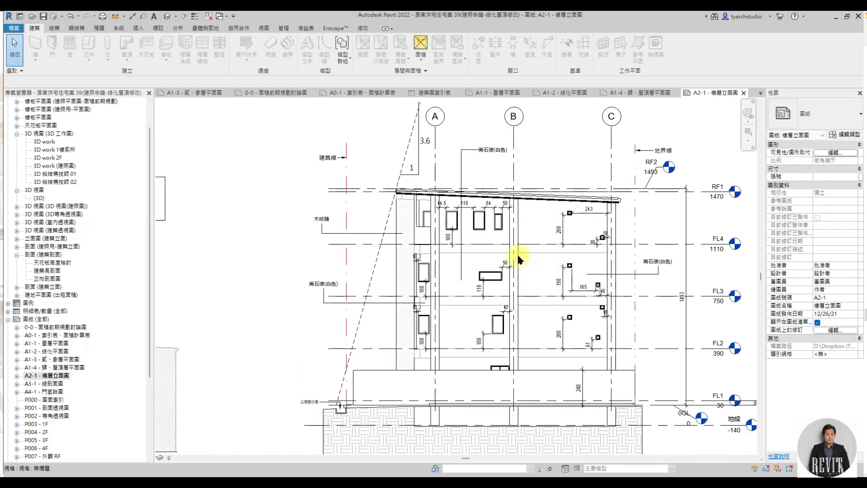
scroll(518, 259, "up", 2)
double_click(481, 203)
right_click(544, 200)
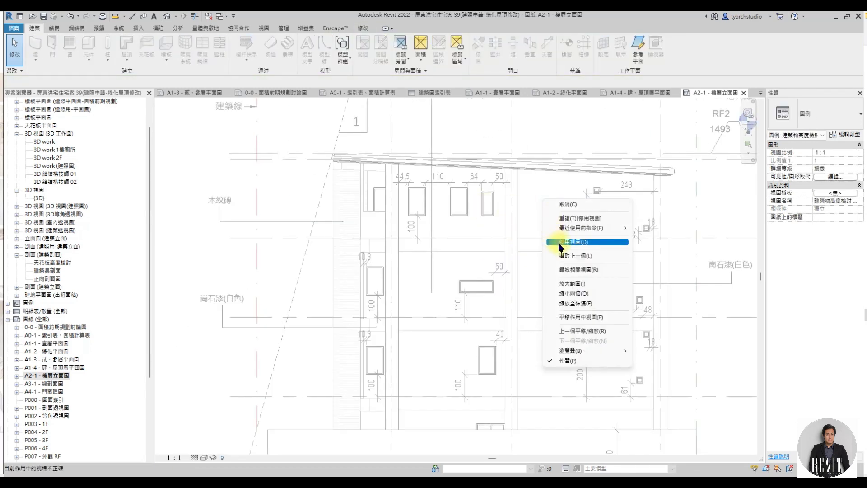
left_click(559, 242)
scroll(457, 243, "down", 2)
scroll(380, 217, "down", 2)
scroll(459, 193, "down", 1)
left_click(464, 208)
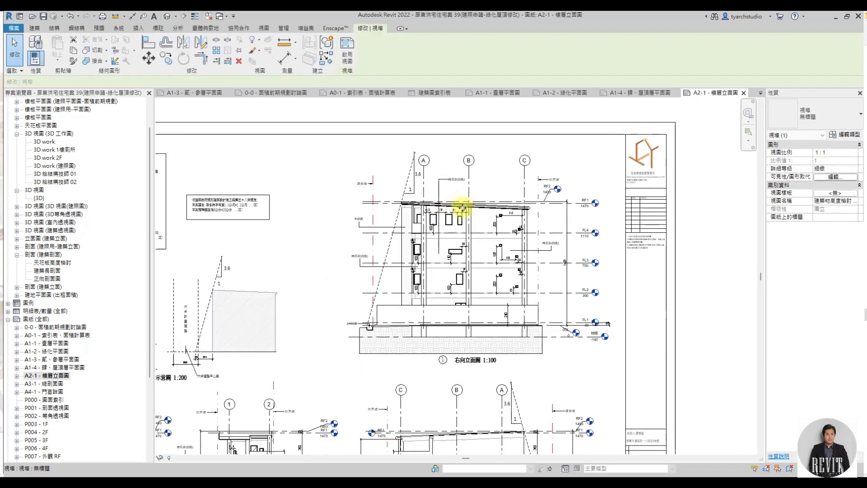
left_click(463, 216)
scroll(464, 233, "up", 3)
left_click(465, 219)
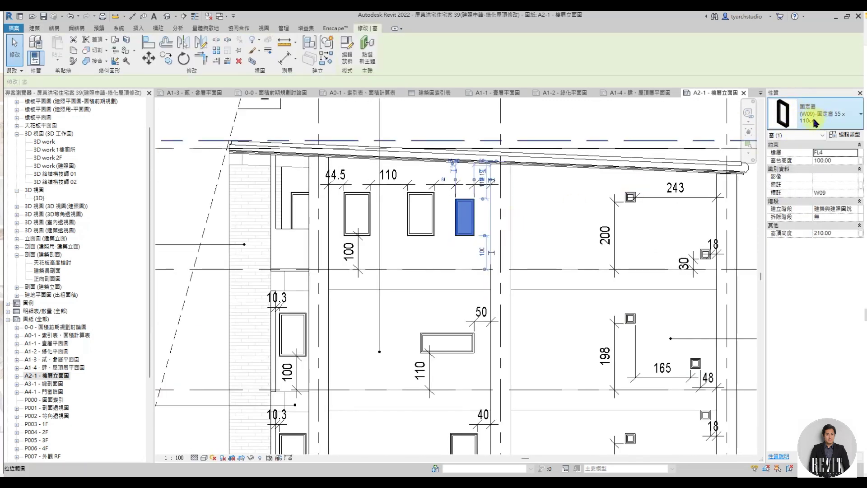
left_click(631, 197)
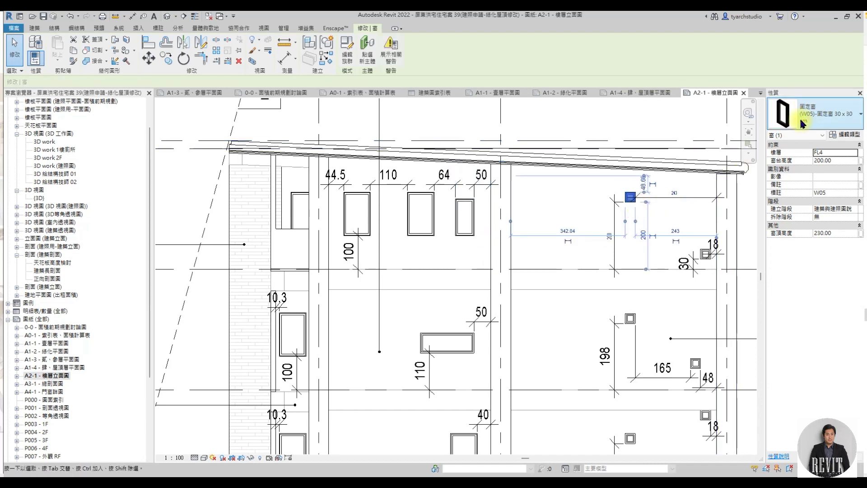
key("Escape")
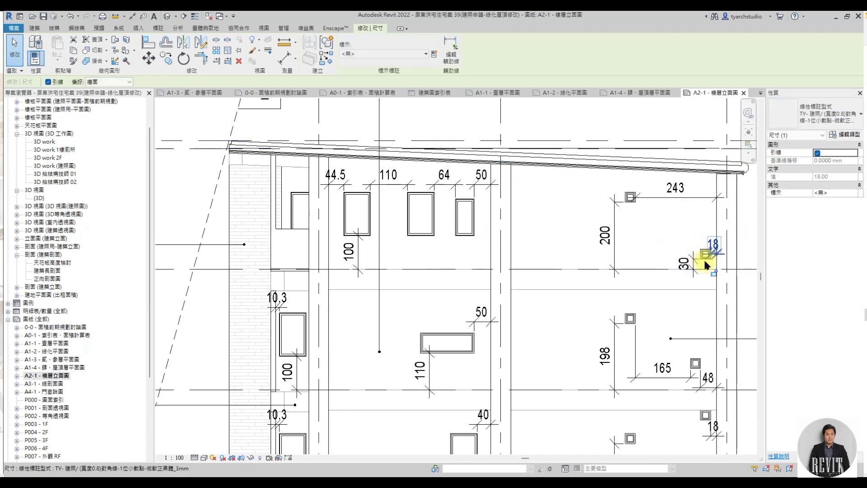
scroll(707, 264, "up", 3)
left_click(707, 265)
scroll(607, 264, "down", 3)
scroll(507, 258, "up", 1)
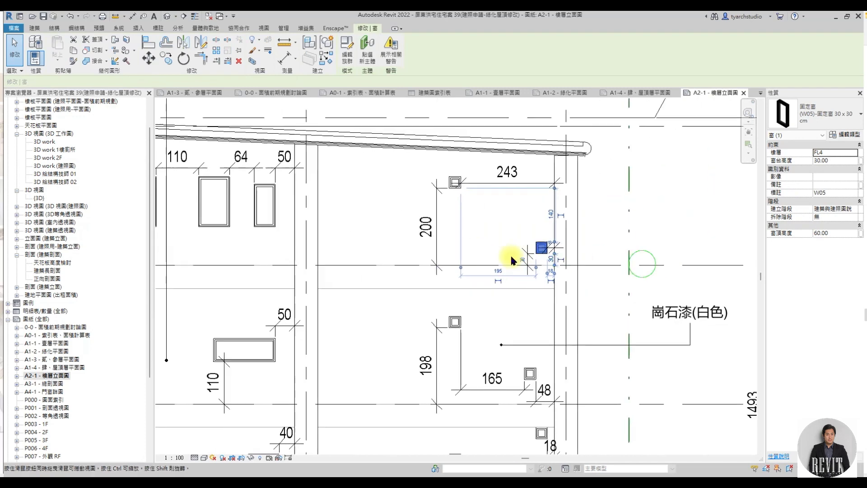
scroll(451, 196, "up", 2)
left_click(450, 171, "ctrl")
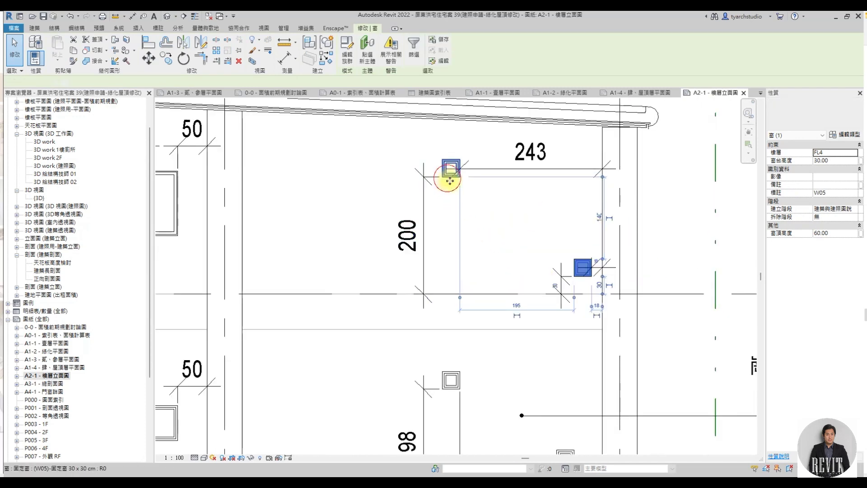
left_click(854, 140)
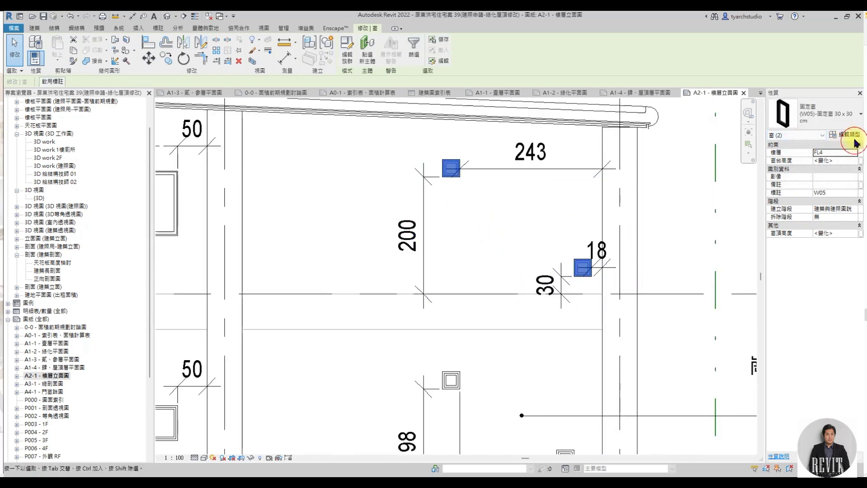
left_click(759, 133)
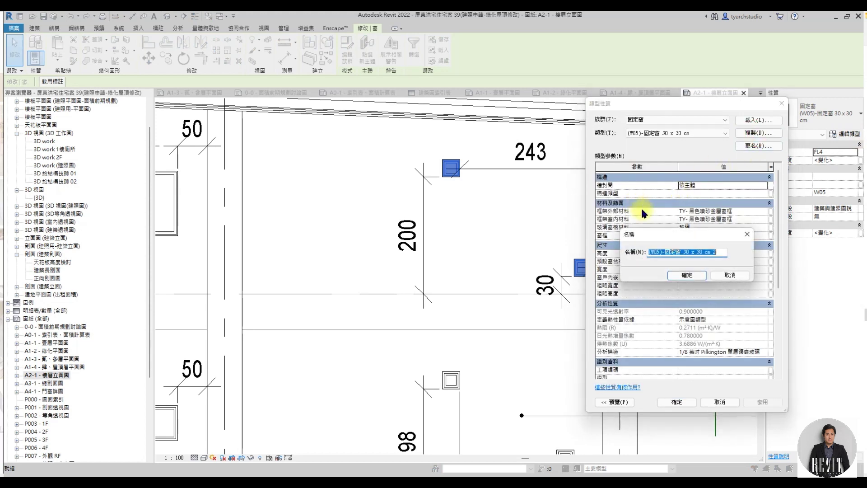
left_click(717, 274)
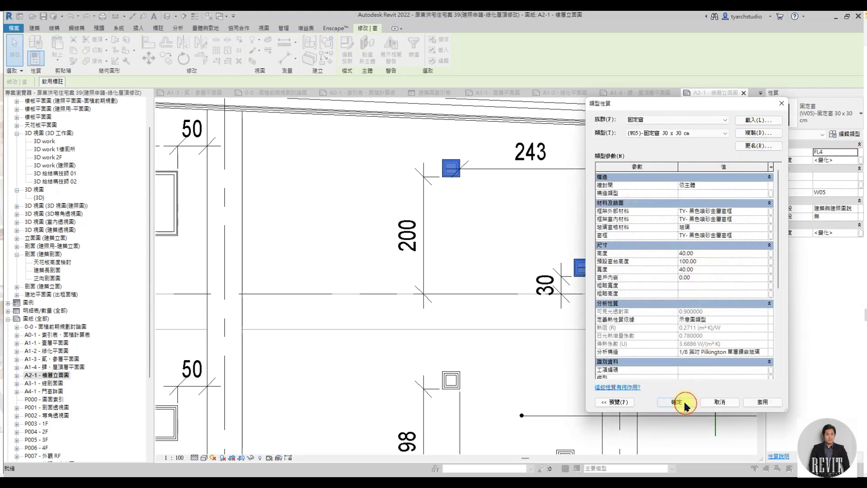
key("Escape")
scroll(487, 332, "down", 3)
mouse_move(483, 343)
middle_mouse_down()
mouse_move(535, 324)
mouse_move(528, 320)
middle_mouse_up()
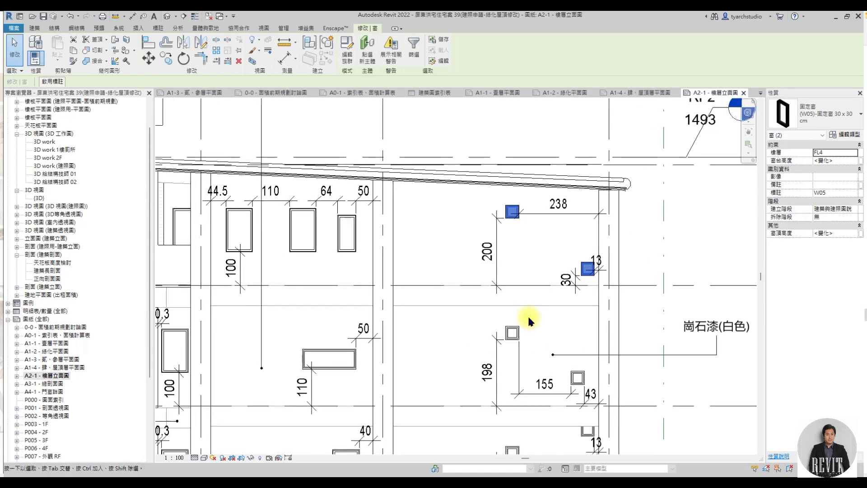
left_click(528, 320)
scroll(590, 244, "down", 2)
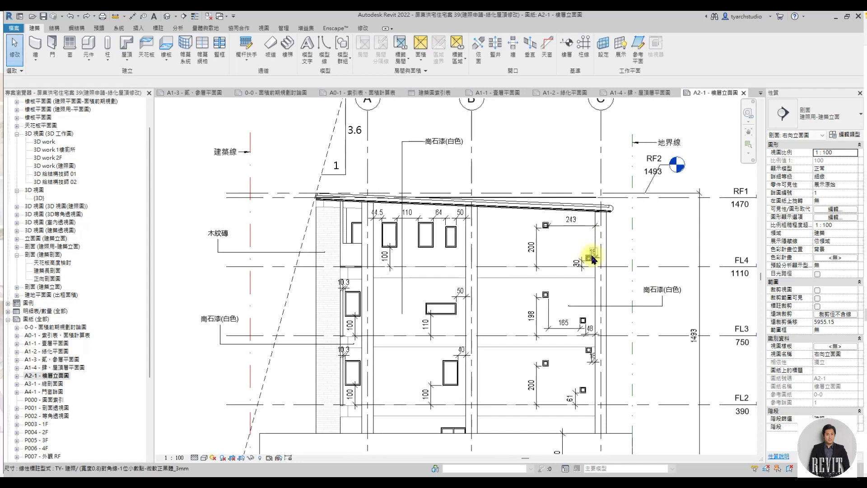
- Open sheet A3-1 and activate its longitudinal section viewport around the stairs
scroll(592, 259, "down", 2)
double_click(49, 383)
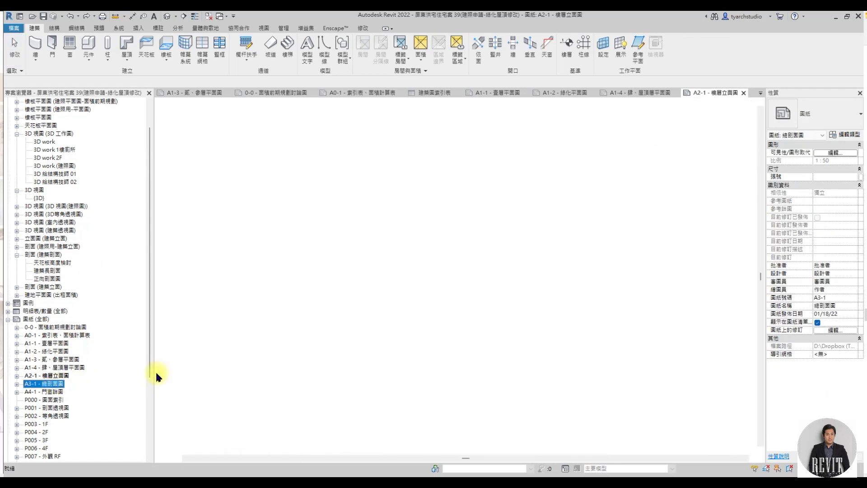
scroll(536, 308, "up", 2)
scroll(596, 302, "up", 2)
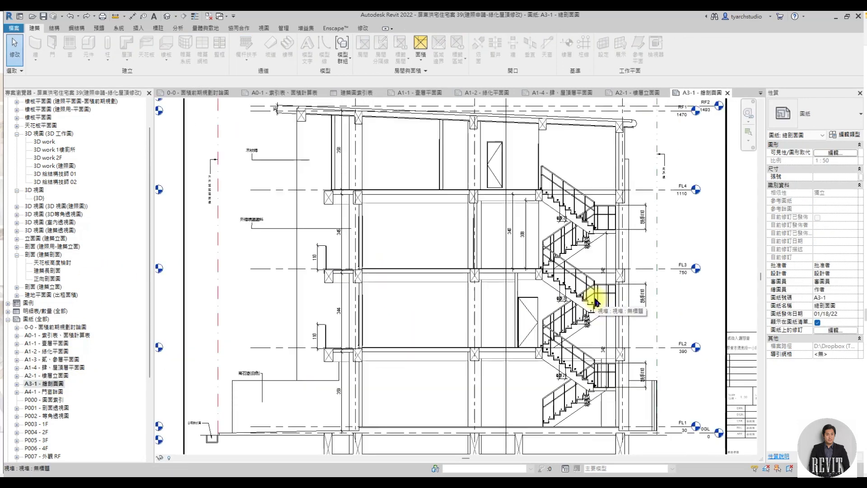
double_click(597, 301)
- Select the stair tread numbering, then the stair flight, and bring up its properties
scroll(558, 271, "up", 3)
scroll(563, 238, "up", 1)
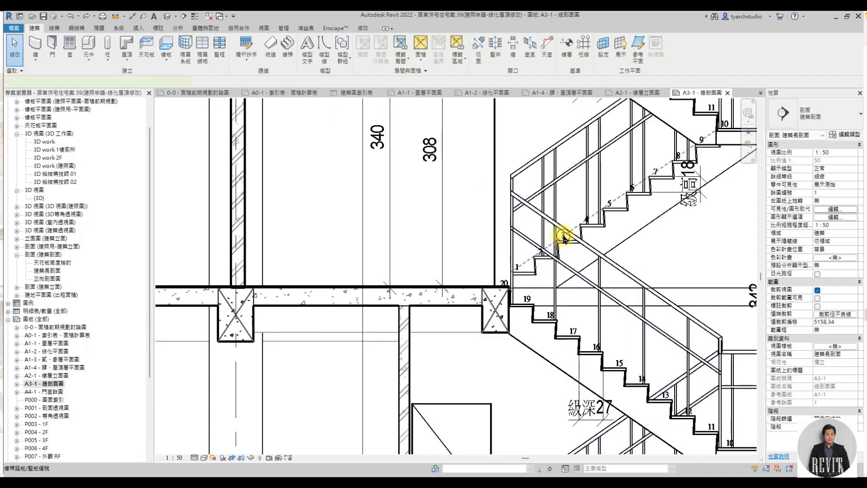
left_click(564, 238)
scroll(567, 298, "down", 2)
scroll(585, 309, "up", 3)
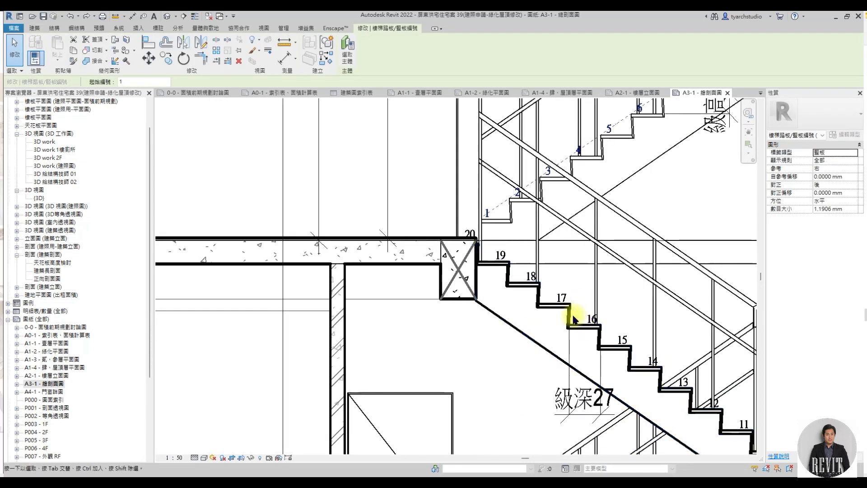
left_click(567, 328)
scroll(520, 321, "up", 1)
scroll(470, 326, "up", 1)
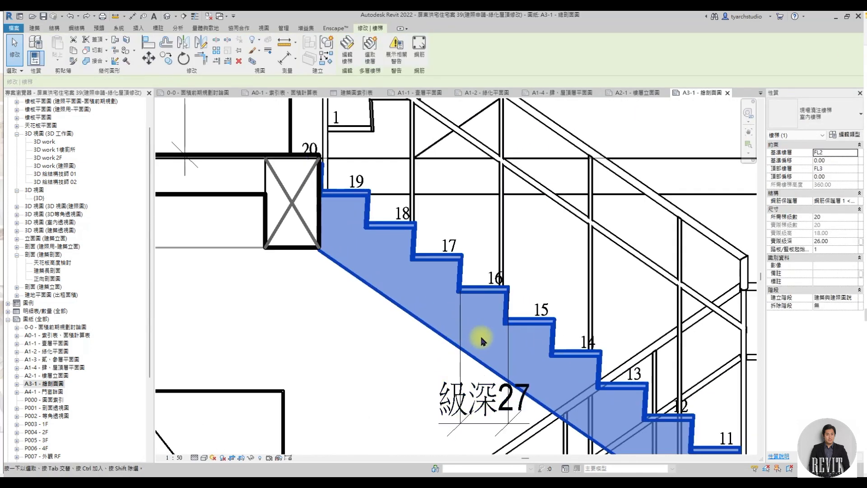
middle_click_drag(481, 334, 451, 329)
left_click(849, 137)
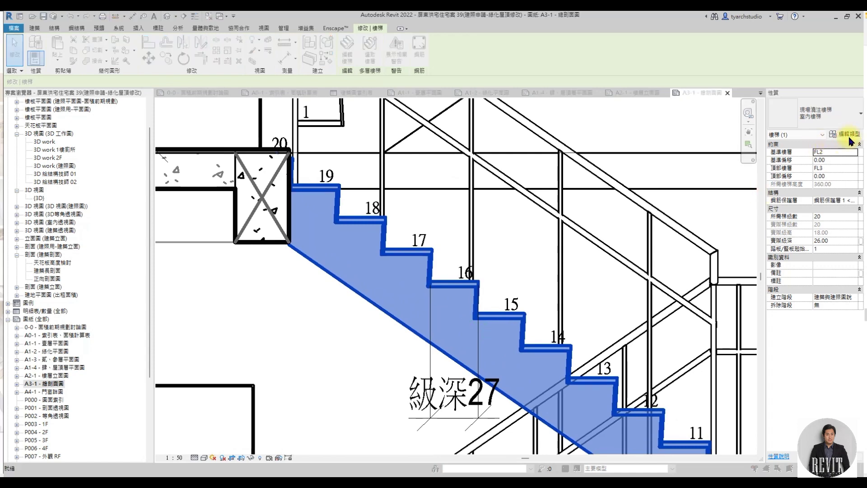
- Enable slanted risers on the 150mm 深度 run type with riser thickness 1.25, and apply
scroll(752, 256, "down", 2)
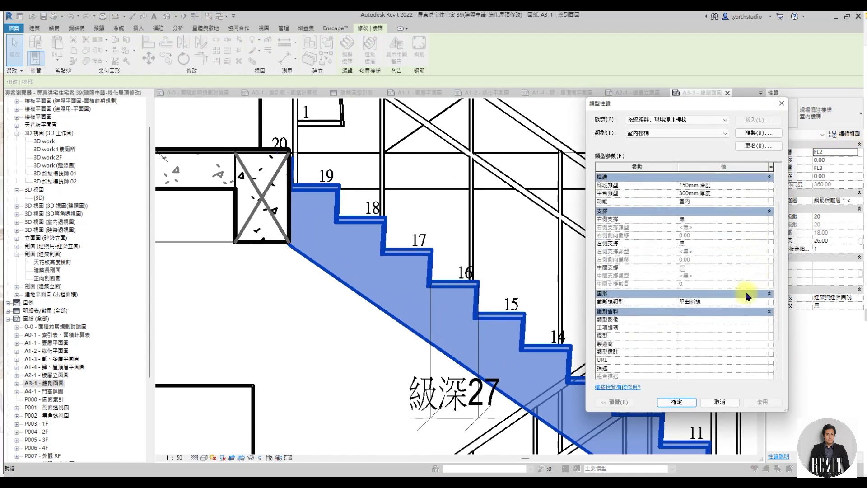
scroll(736, 292, "down", 3)
scroll(733, 293, "up", 3)
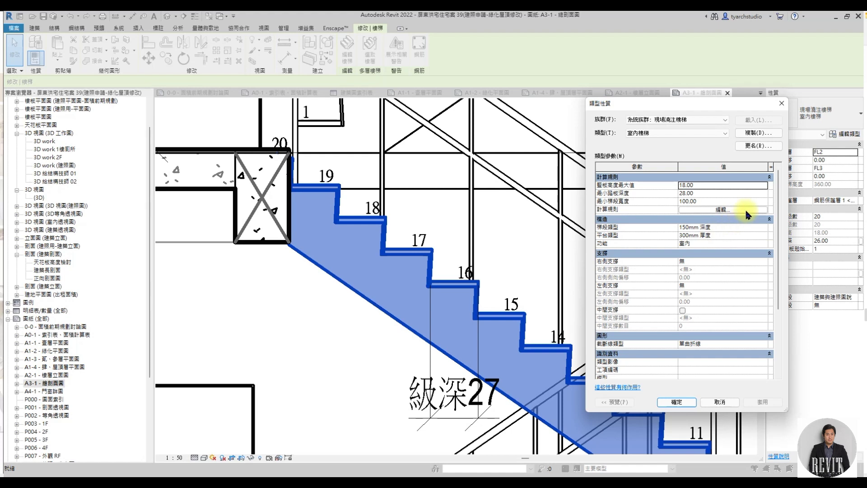
left_click(765, 230)
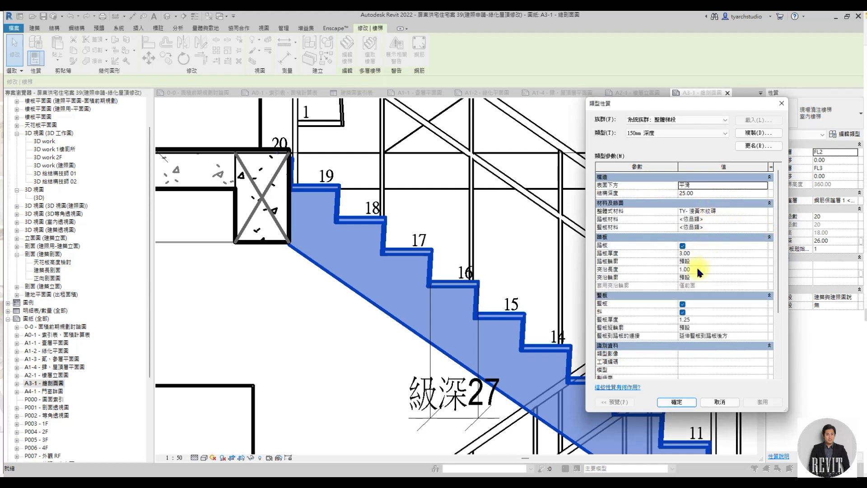
left_click(683, 313)
left_click(756, 402)
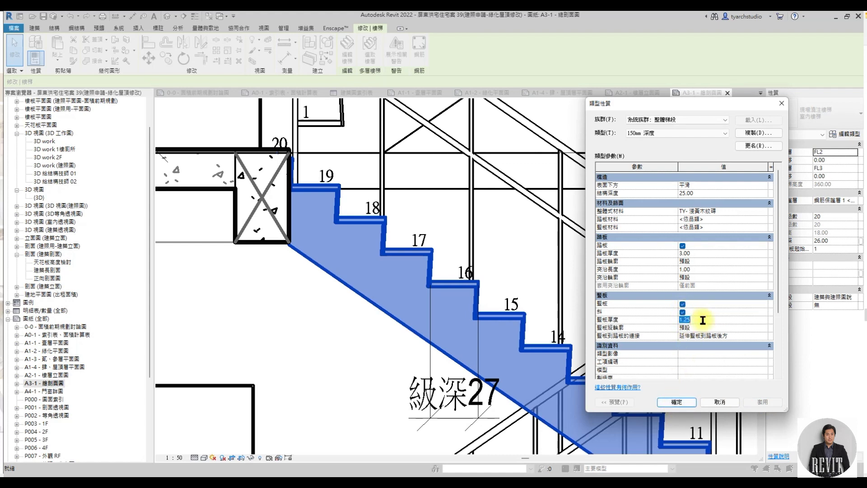
left_click(760, 402)
double_click(710, 321)
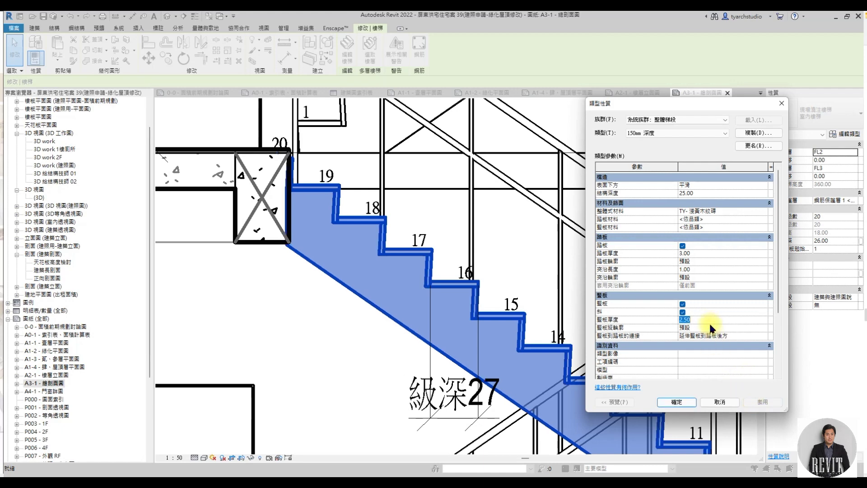
type("1.25")
left_click(691, 402)
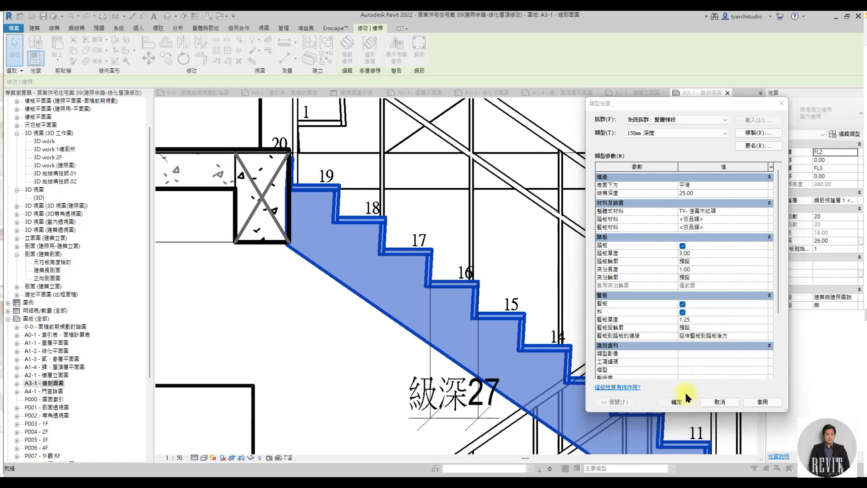
scroll(520, 305, "down", 3)
scroll(521, 305, "down", 3)
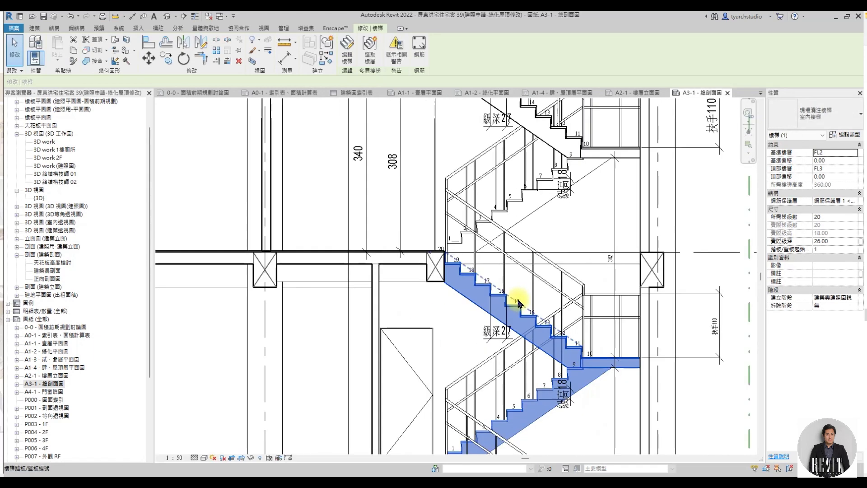
- Deactivate the stair section view and open sheet A4-1 門窗詳圖
scroll(519, 302, "down", 2)
right_click(673, 239)
left_click(687, 279)
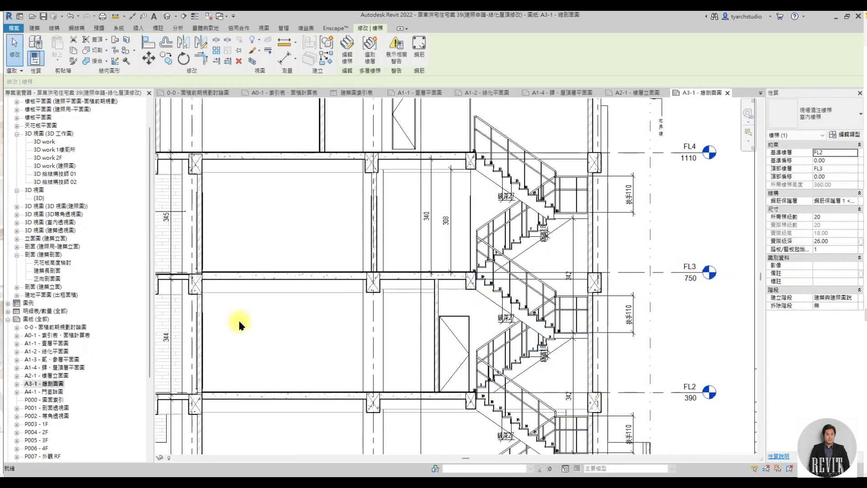
double_click(43, 392)
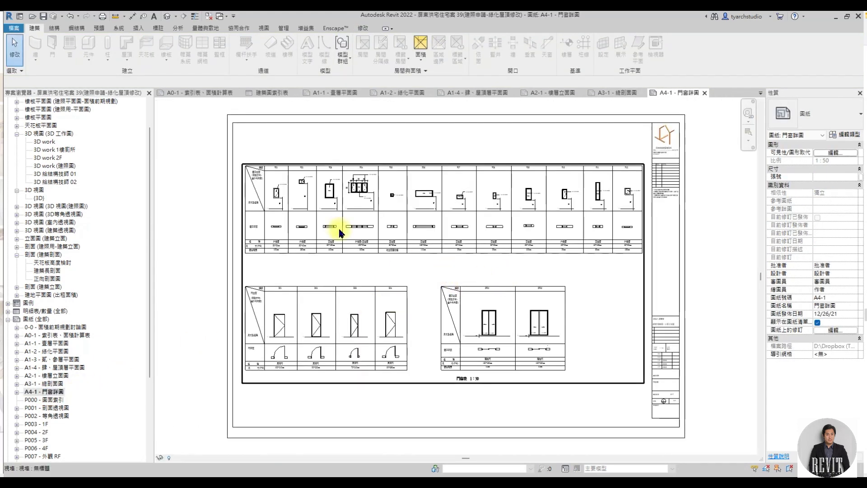
- Activate the window legend viewport and select window entries W01, W02 and W03
scroll(338, 219, "up", 4)
double_click(257, 197)
left_click(265, 199)
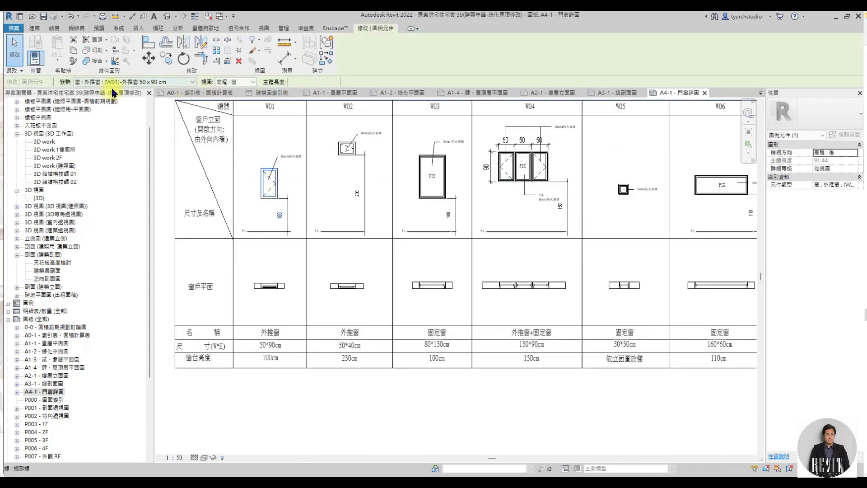
left_click(349, 158)
left_click(420, 154)
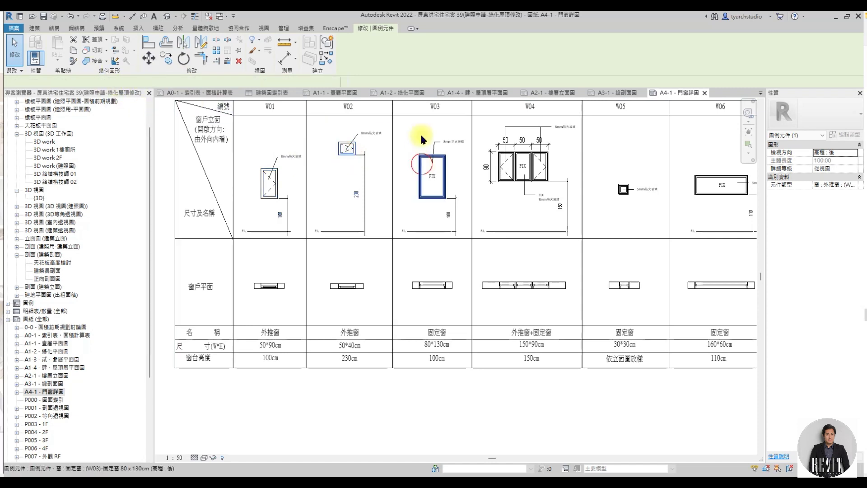
- Open the P000 圖面索引 cover sheet with the two exterior renderings
scroll(493, 203, "down", 2)
scroll(434, 200, "down", 2)
scroll(433, 199, "down", 1)
double_click(48, 400)
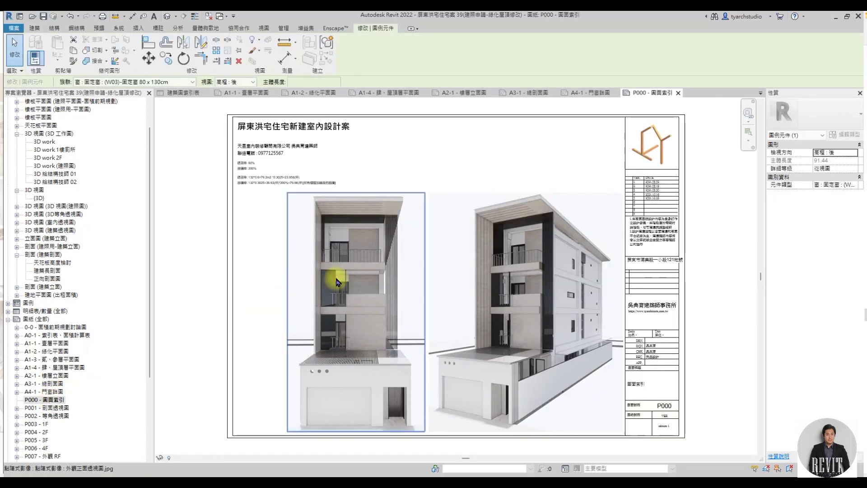
- View the P001 section perspective and P002 isometric sheets, then return to P001
scroll(332, 305, "down", 1)
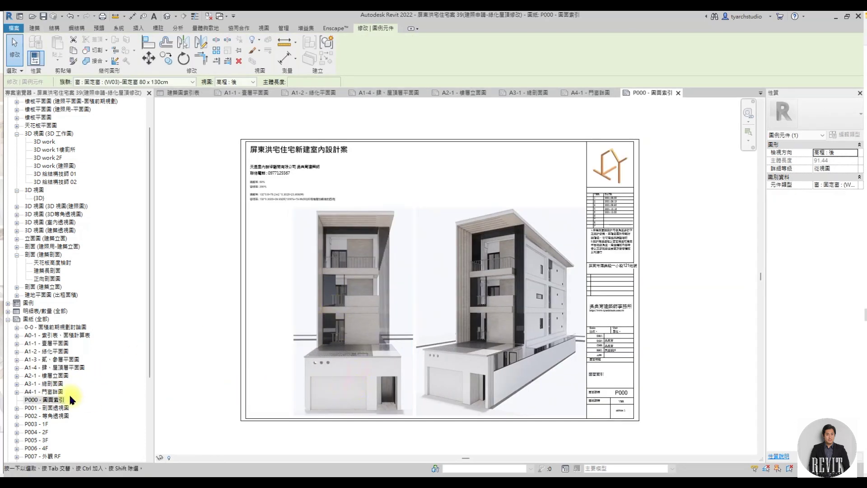
left_click(56, 416)
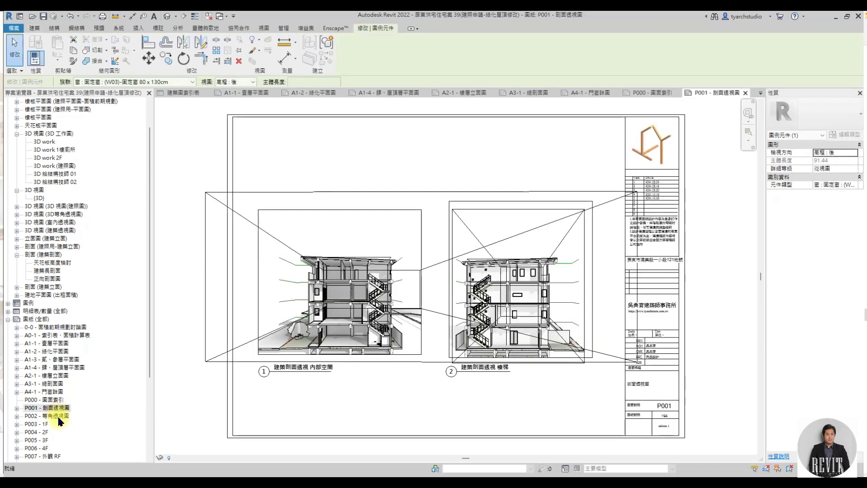
double_click(58, 416)
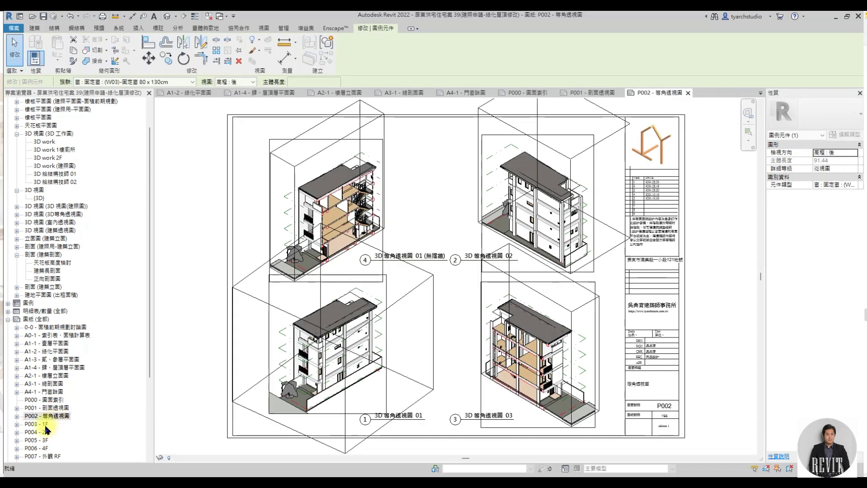
double_click(46, 408)
- Look over P001, then open sheet A0-1 索引表、面積計算表 with the excavation calculation
scroll(353, 362, "up", 3)
scroll(321, 367, "up", 3)
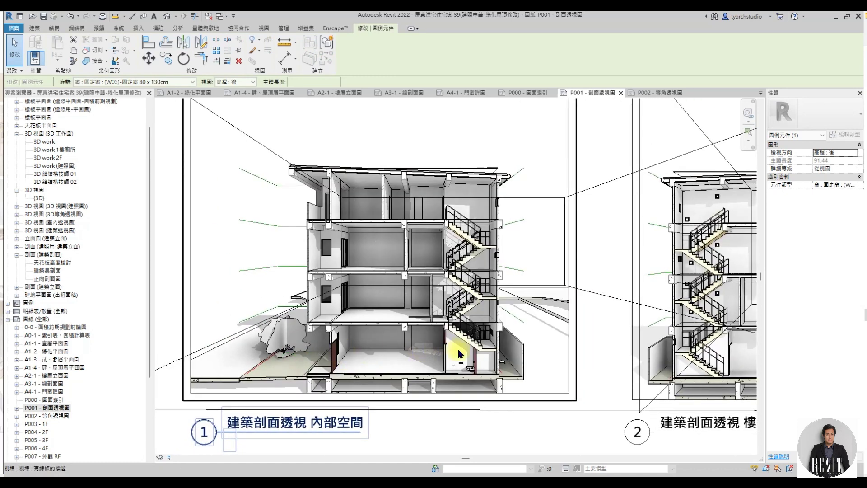
scroll(389, 354, "down", 2)
scroll(541, 338, "up", 3)
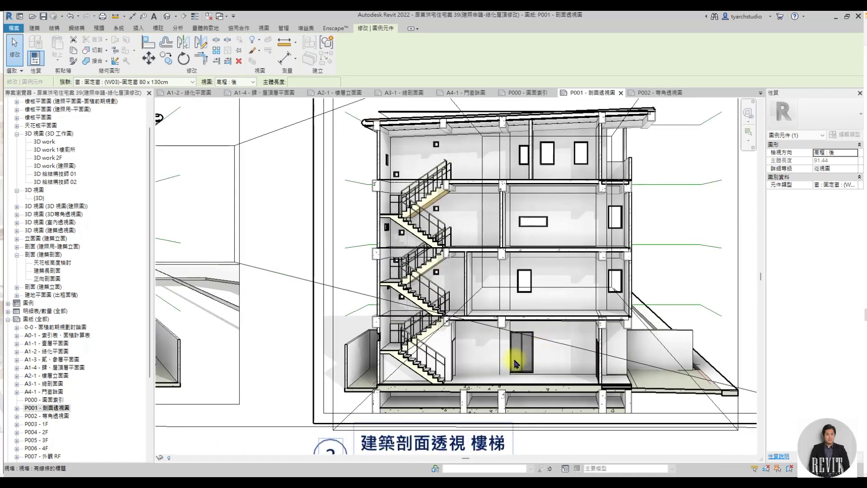
scroll(515, 363, "down", 2)
scroll(489, 359, "down", 1)
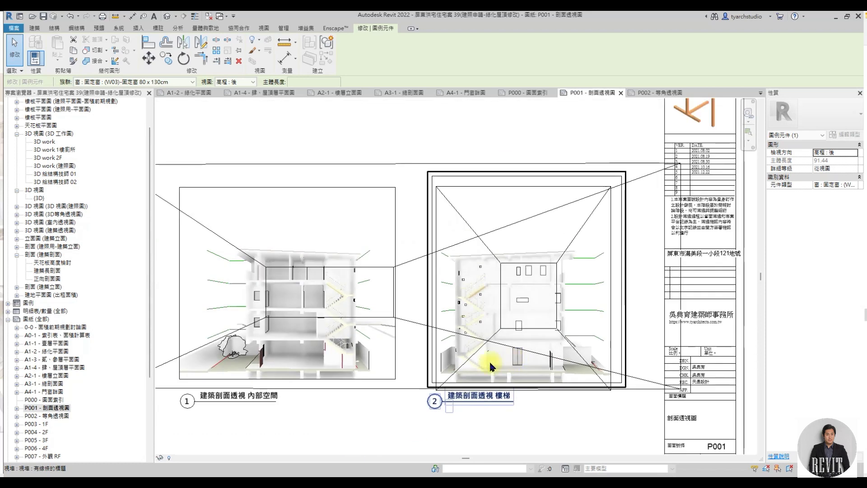
double_click(53, 333)
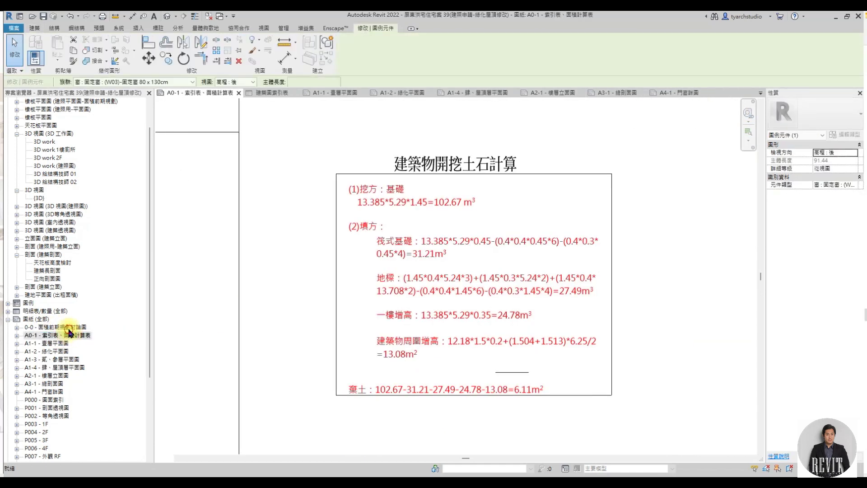
- Open the 0-0 planning sheet and look it over
double_click(68, 327)
scroll(452, 308, "down", 2)
scroll(454, 320, "down", 2)
scroll(454, 320, "up", 2)
scroll(438, 298, "up", 1)
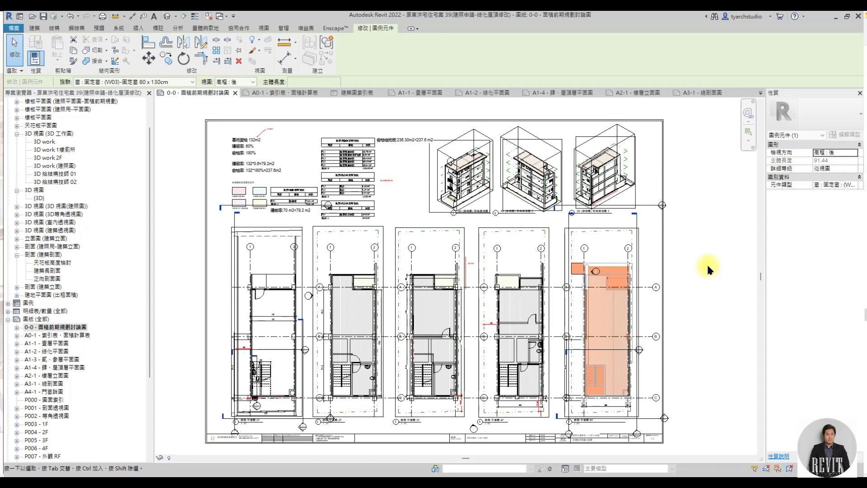
- Check the A0-1 and 建築圖索引表 views, then switch to the other project's A1-1 sheet
left_click(284, 92)
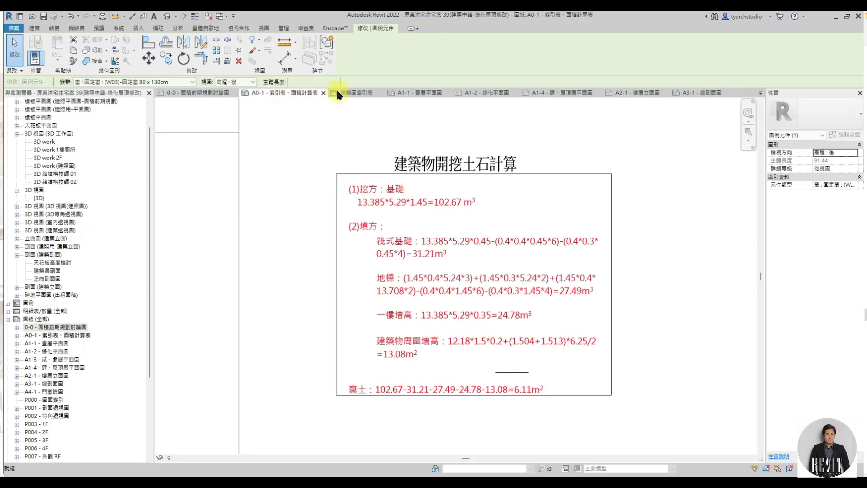
left_click(354, 92)
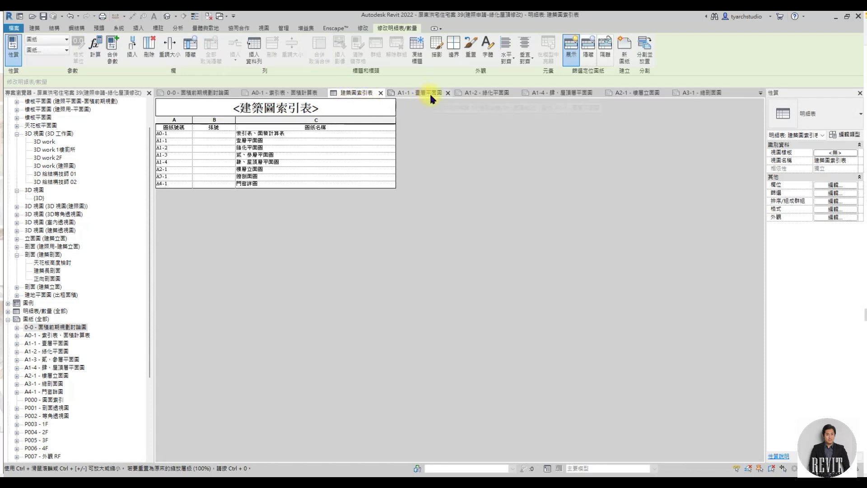
left_click(761, 93)
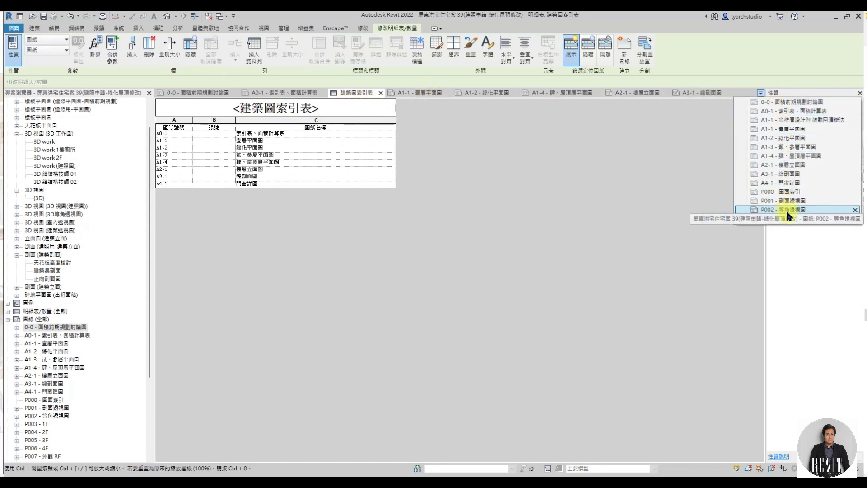
left_click(788, 119)
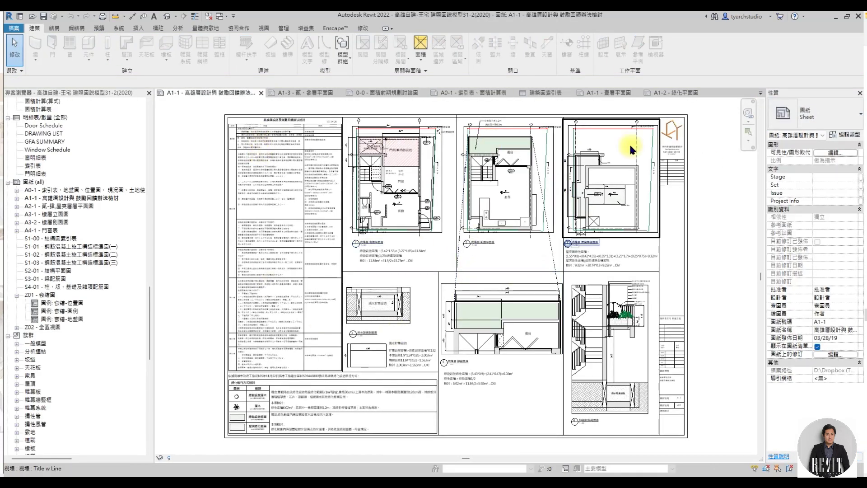
- Zoom into the A1-1 first-floor plan and select the DW01 door group and floor level mark
scroll(267, 150, "up", 2)
scroll(274, 163, "up", 3)
scroll(349, 229, "down", 3)
scroll(397, 242, "up", 2)
scroll(377, 179, "up", 2)
scroll(381, 218, "down", 2)
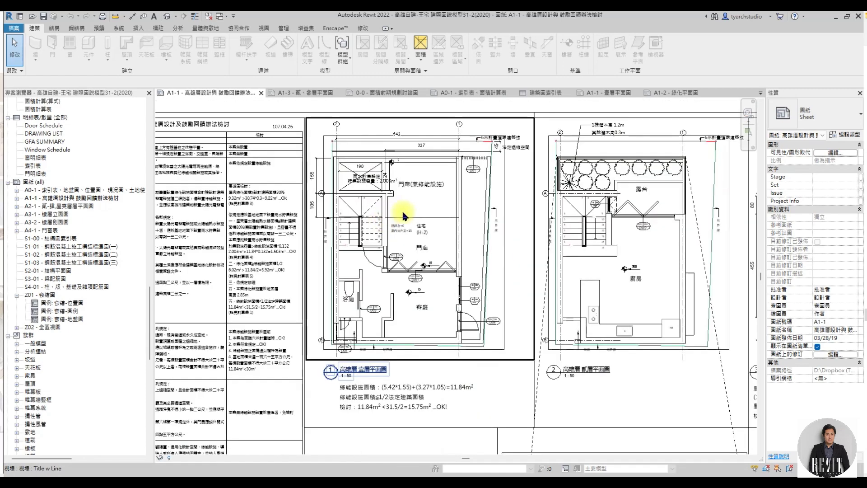
scroll(444, 295, "up", 3)
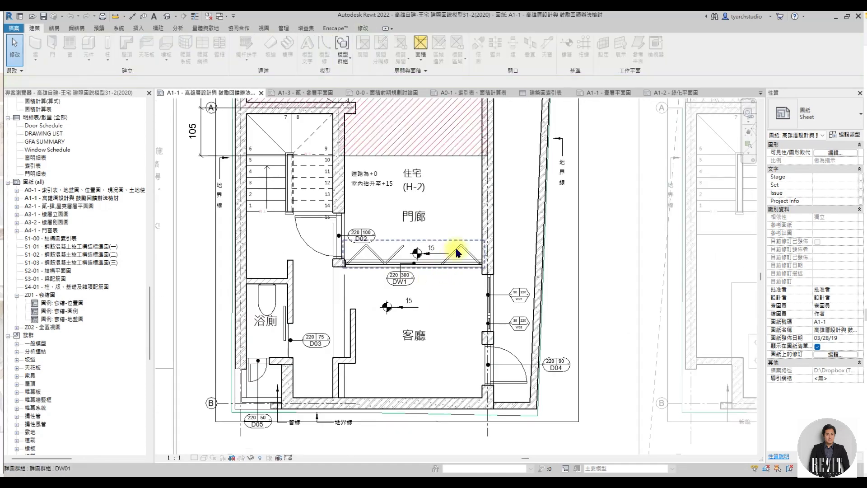
left_click(449, 247)
scroll(449, 247, "up", 2)
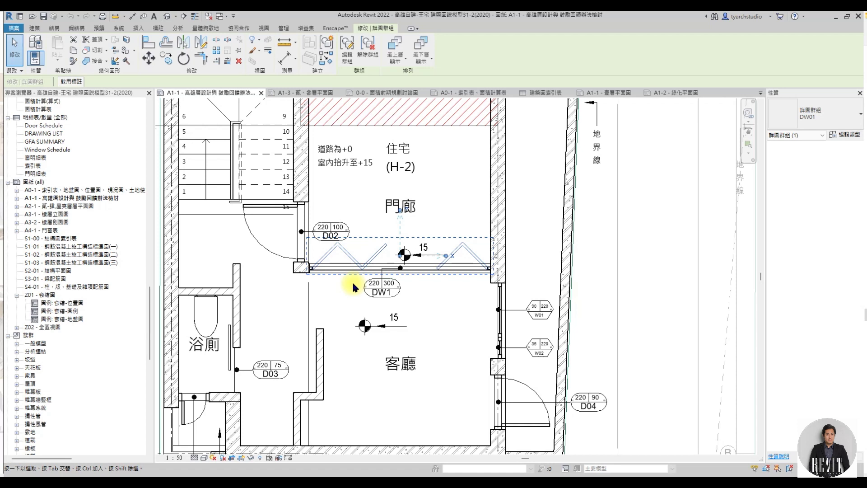
left_click(367, 332)
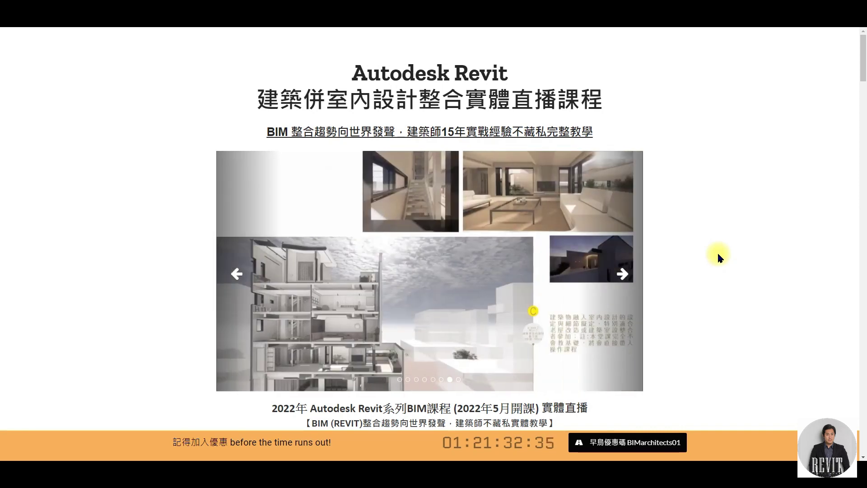
- Collapse the in-person/online FAQ answer and expand the speaker awards and BIM talk history sections
scroll(719, 254, "down", 4)
scroll(719, 257, "down", 4)
scroll(719, 258, "down", 2)
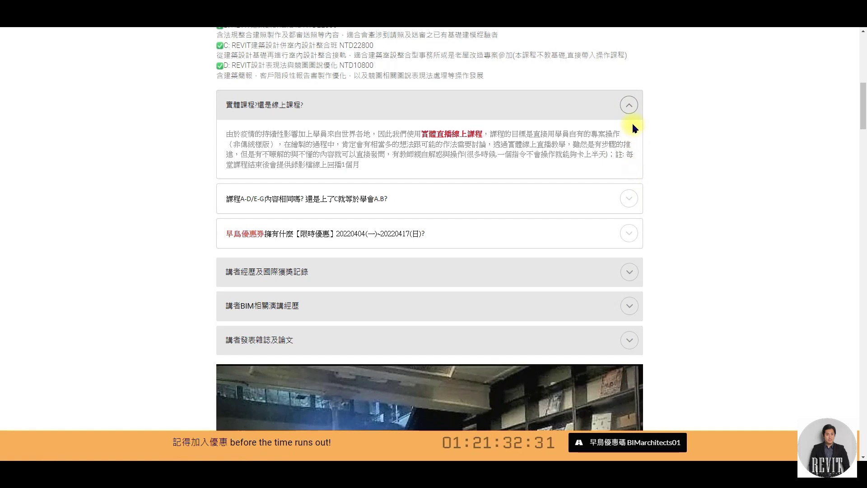
left_click(630, 108)
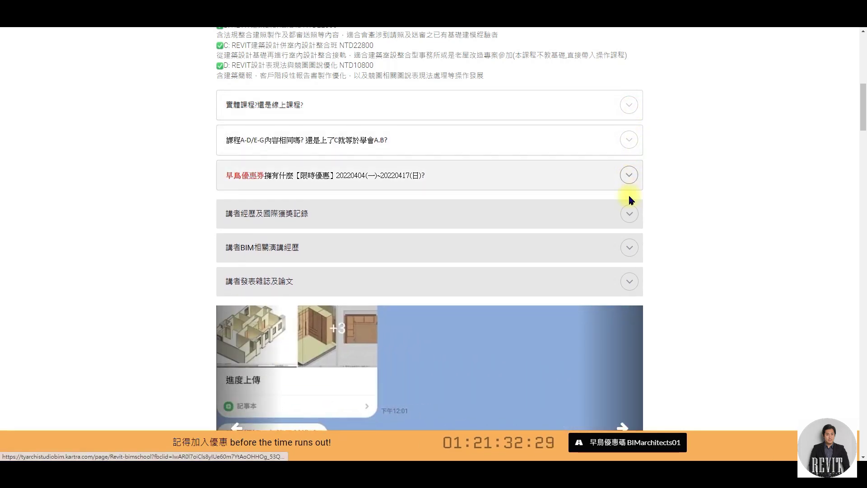
left_click(630, 215)
scroll(631, 217, "down", 3)
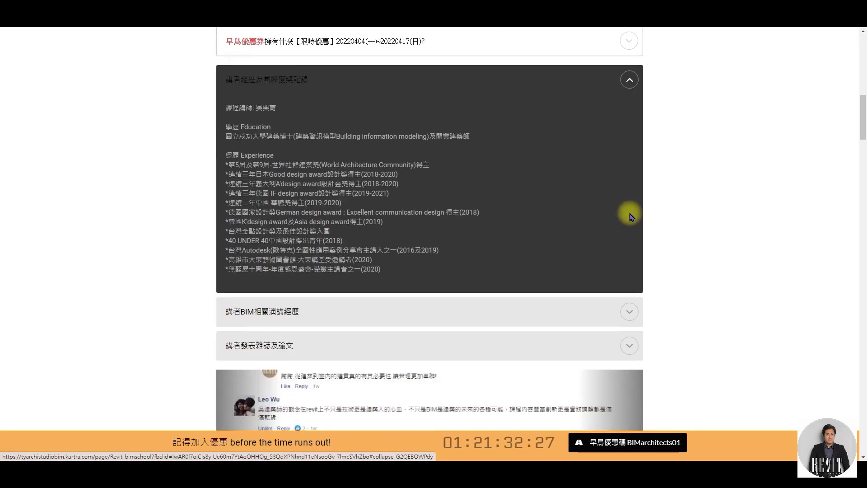
scroll(632, 204, "down", 3)
left_click(629, 170)
- Advance the photo carousel to the Taipei class photo
scroll(629, 174, "down", 3)
scroll(631, 180, "down", 3)
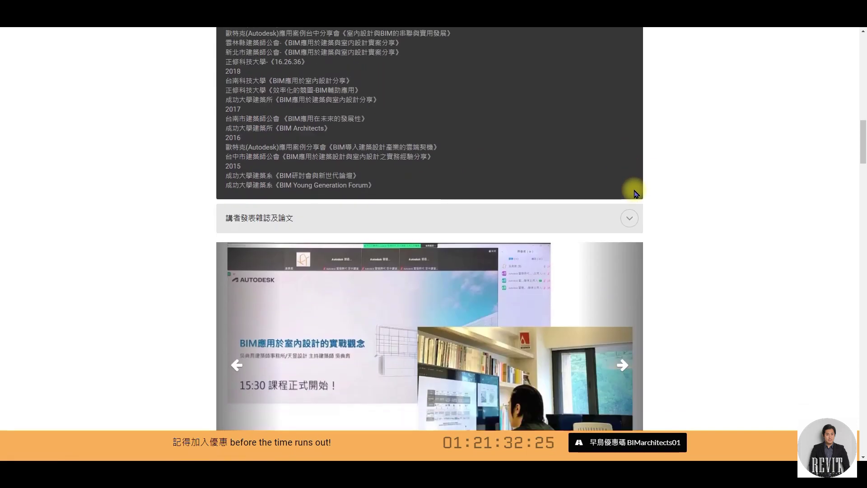
scroll(634, 194, "up", 3)
scroll(506, 215, "up", 2)
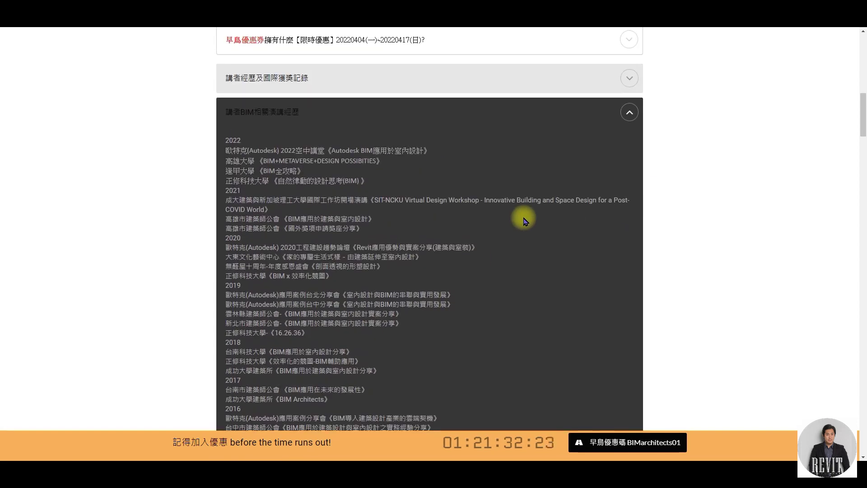
scroll(524, 220, "down", 5)
scroll(524, 220, "down", 3)
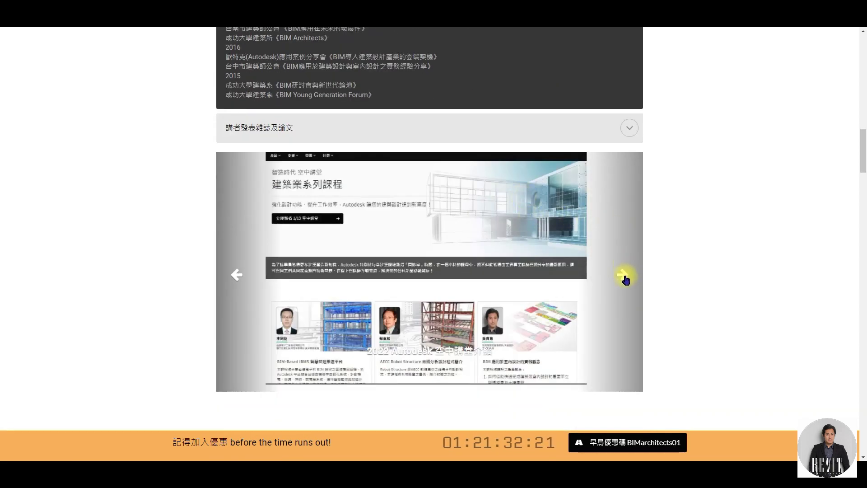
left_click(625, 276)
left_click(624, 276)
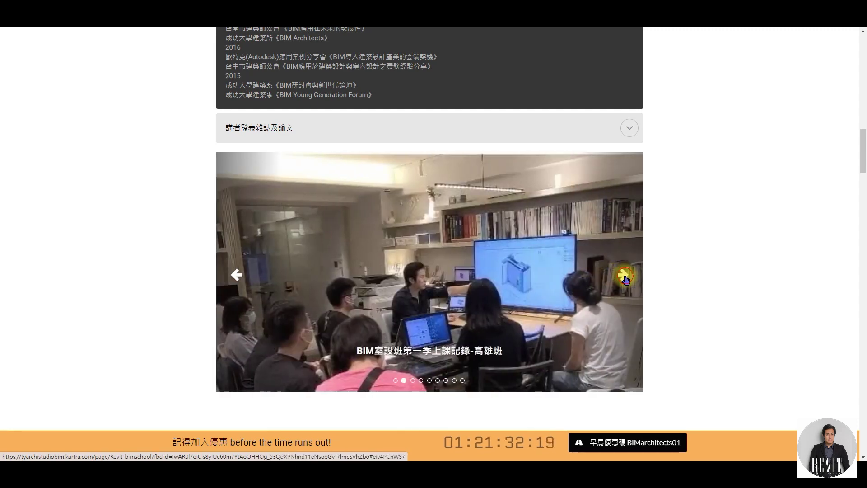
left_click(625, 276)
- Scroll through course offers A–D down to the A+B+C+D package priced USD2298
scroll(626, 277, "down", 5)
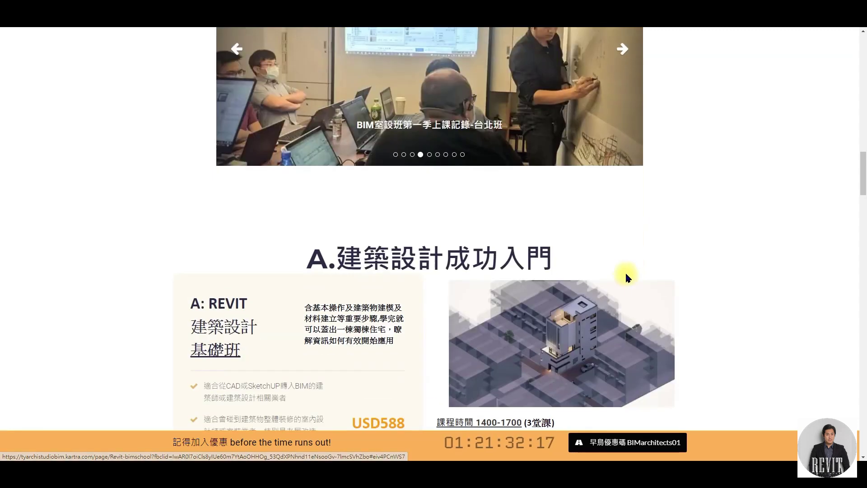
scroll(626, 277, "down", 2)
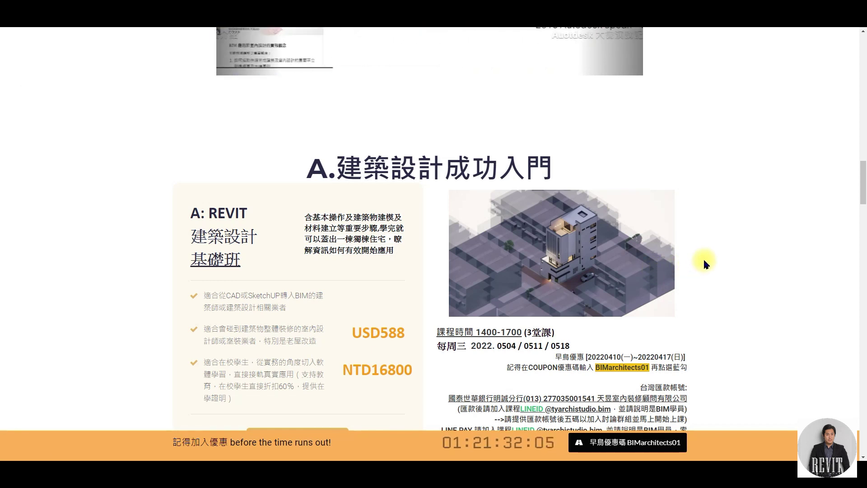
scroll(704, 258, "down", 4)
scroll(704, 258, "down", 5)
scroll(704, 261, "down", 3)
scroll(705, 261, "down", 2)
scroll(704, 261, "down", 5)
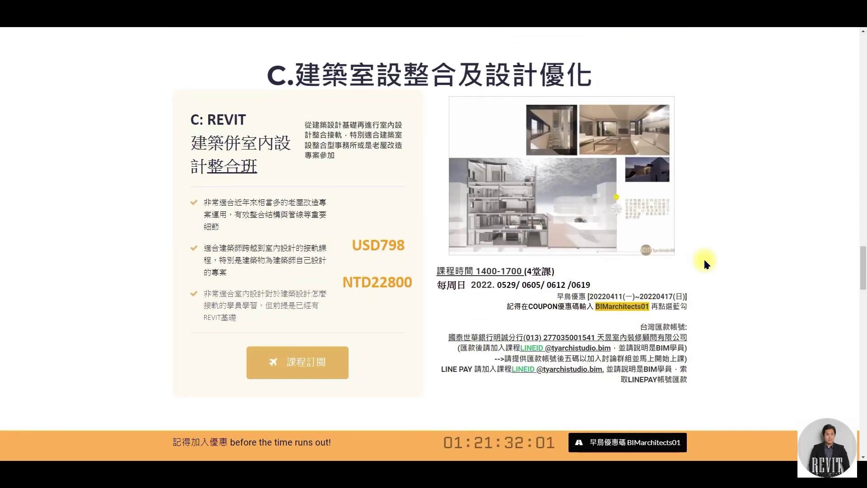
scroll(705, 261, "down", 3)
scroll(704, 261, "down", 2)
scroll(706, 259, "down", 7)
scroll(707, 260, "down", 5)
scroll(705, 259, "down", 7)
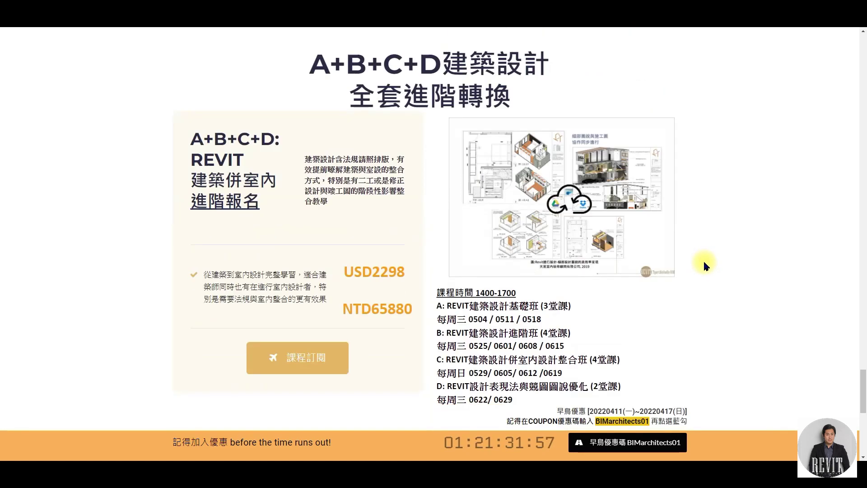
scroll(704, 259, "down", 7)
scroll(704, 260, "down", 2)
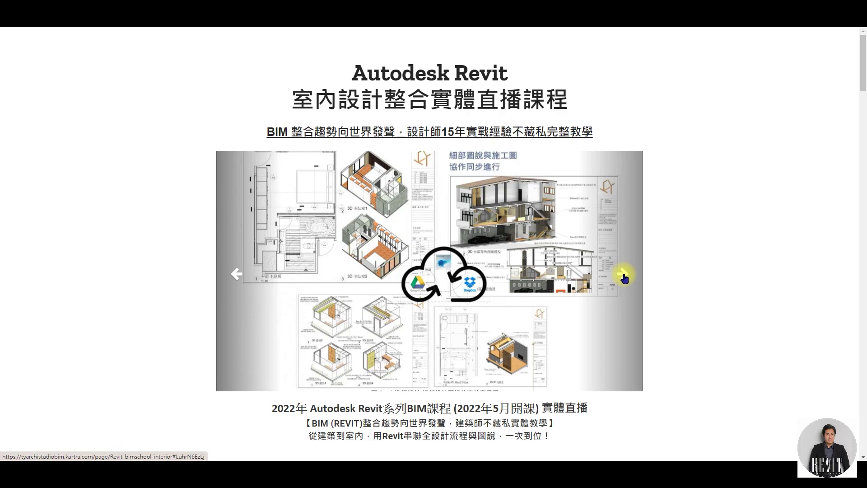
- Scroll through offers E, F (USD798), G (USD196) and the E+F+G bundle (USD1418)
scroll(625, 278, "down", 4)
scroll(625, 278, "down", 3)
scroll(624, 278, "down", 1)
scroll(624, 278, "down", 10)
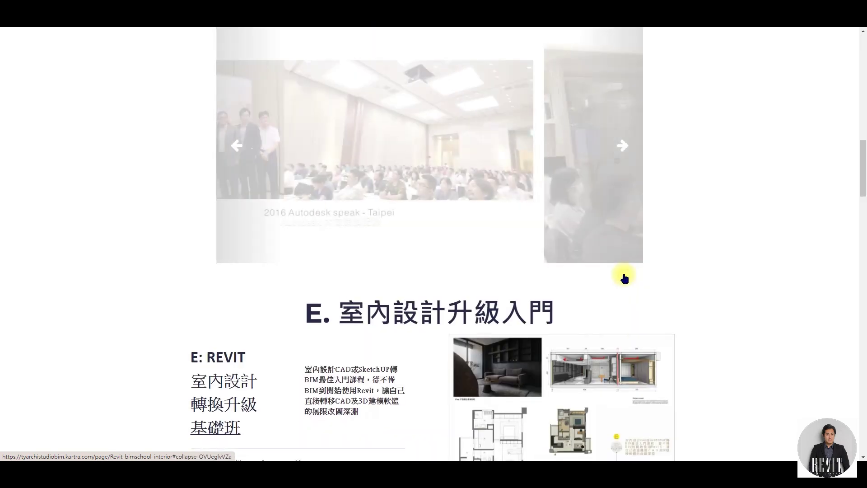
scroll(625, 278, "down", 3)
scroll(625, 278, "down", 3)
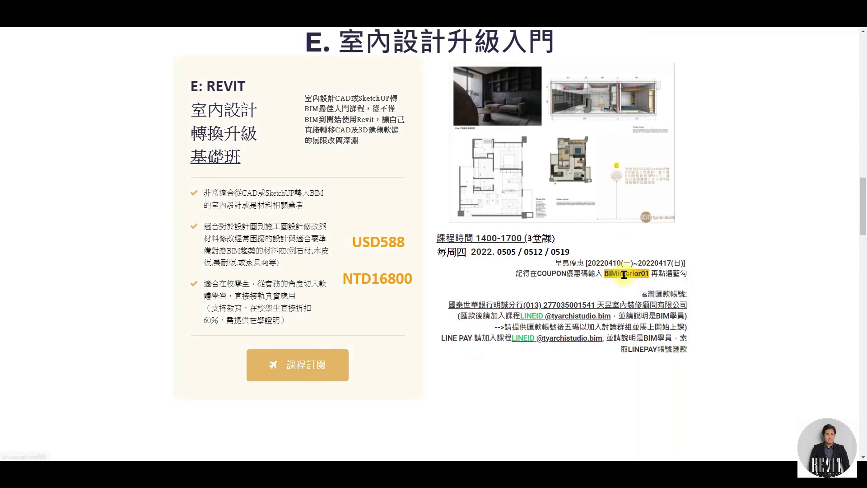
scroll(625, 275, "up", 2)
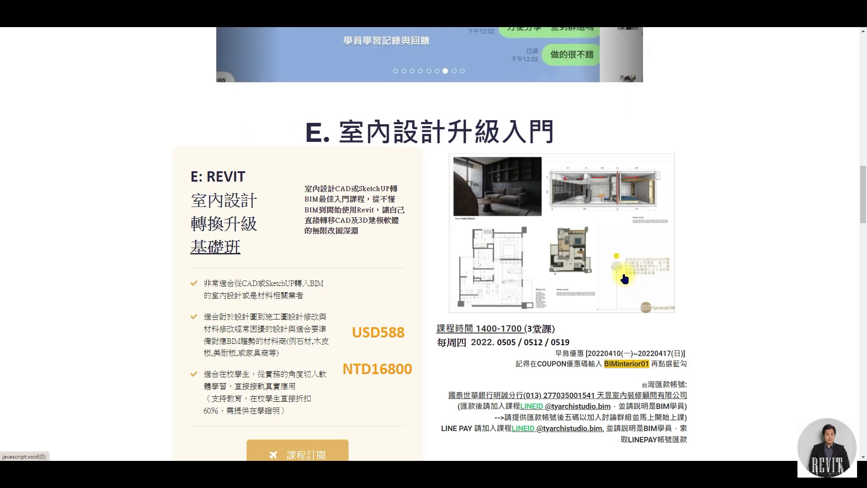
scroll(625, 279, "down", 3)
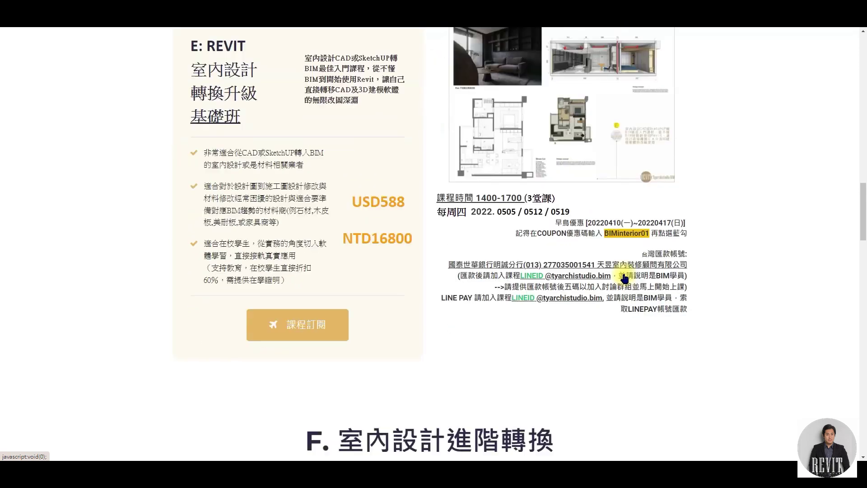
scroll(625, 279, "down", 6)
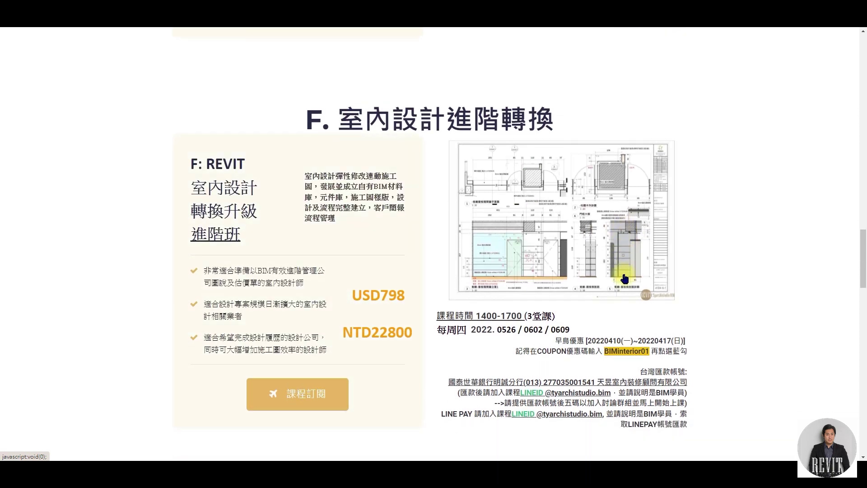
scroll(625, 279, "down", 2)
scroll(625, 278, "down", 5)
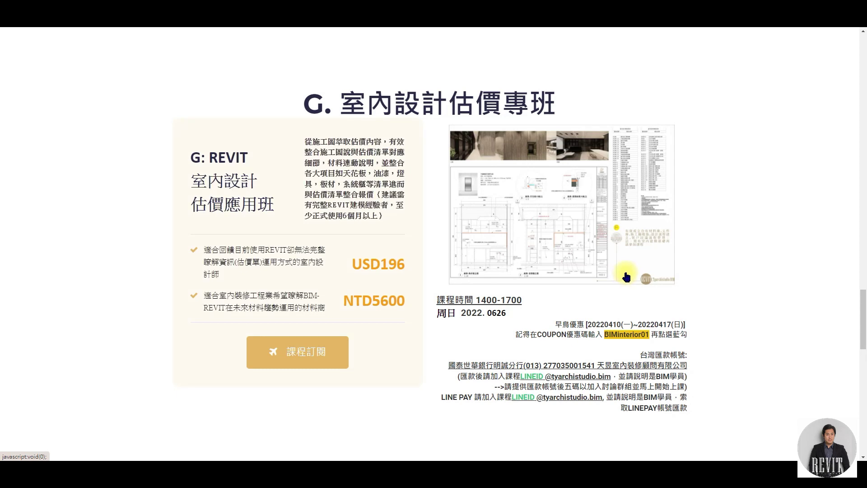
scroll(628, 276, "down", 4)
scroll(629, 271, "down", 4)
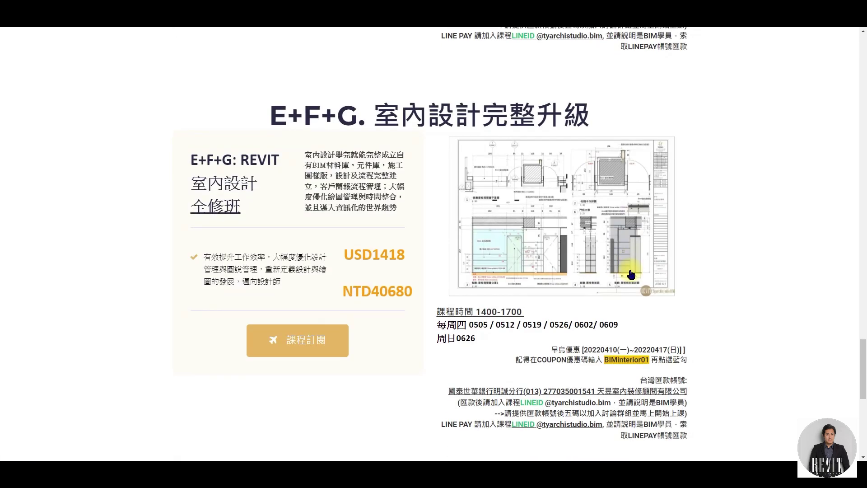
scroll(631, 273, "down", 5)
scroll(631, 273, "down", 5)
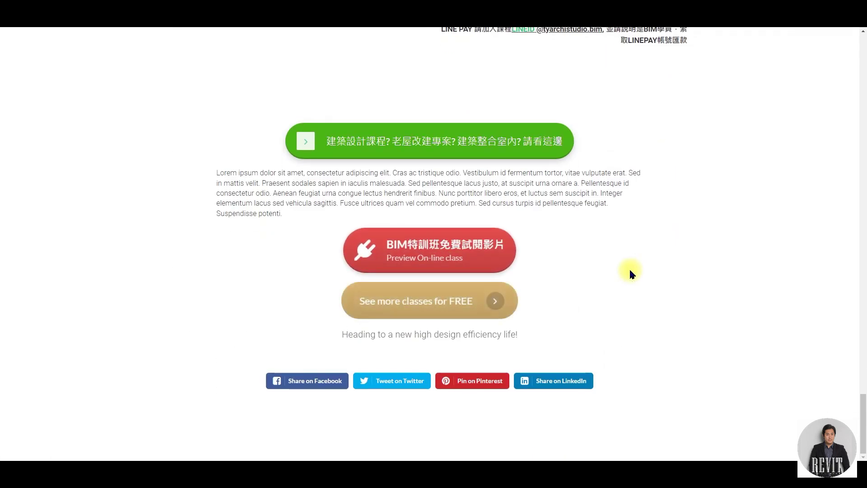
- Open the BIM特訓班 free preview page and play its embedded preview video
left_click(473, 243)
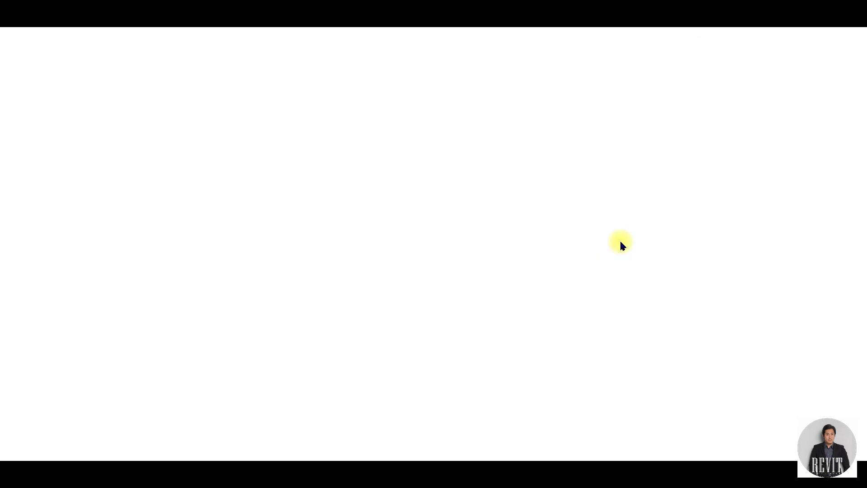
scroll(580, 236, "down", 4)
left_click(583, 236)
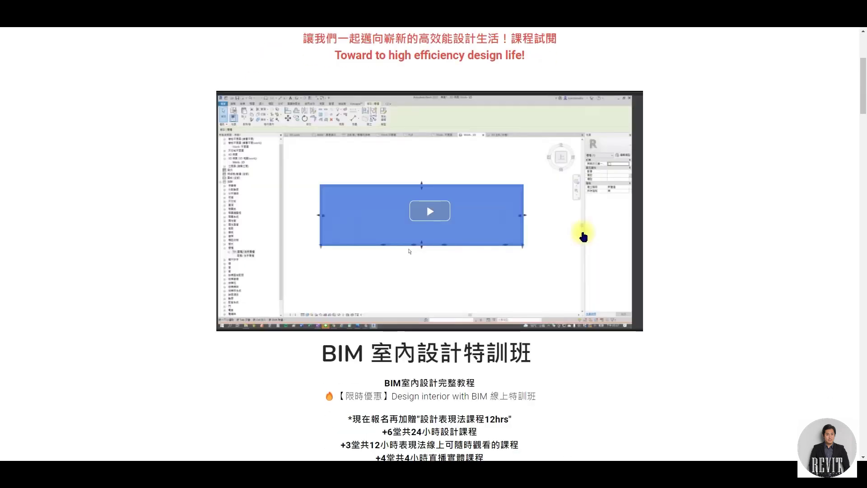